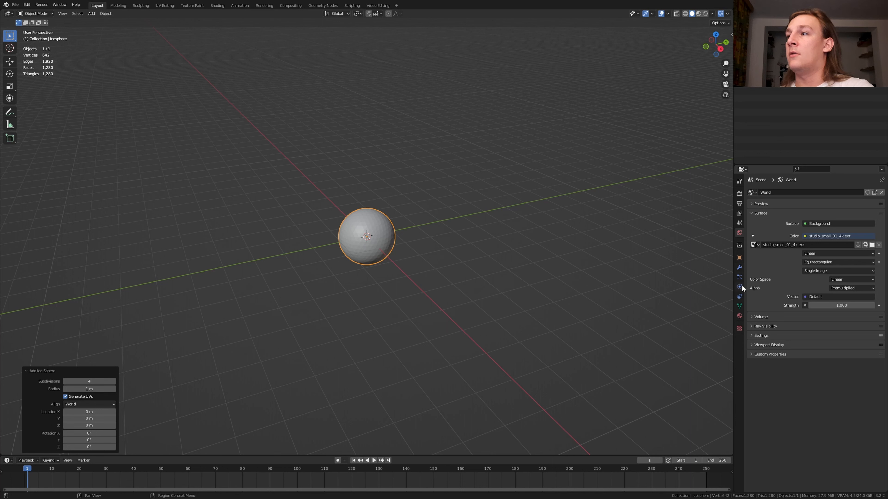
# Add a Dynamic Paint canvas to the icosphere and set its surface type to Waves
pyautogui.click(739, 287)
pyautogui.click(785, 216)
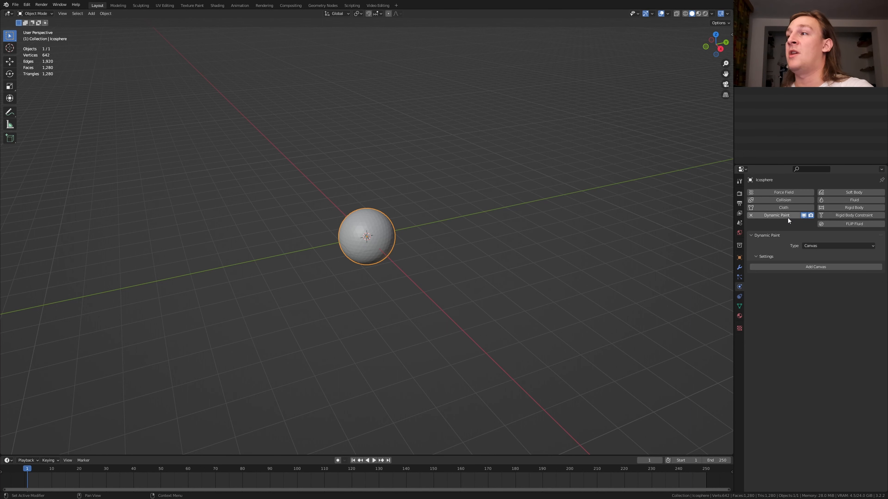
pyautogui.click(810, 266)
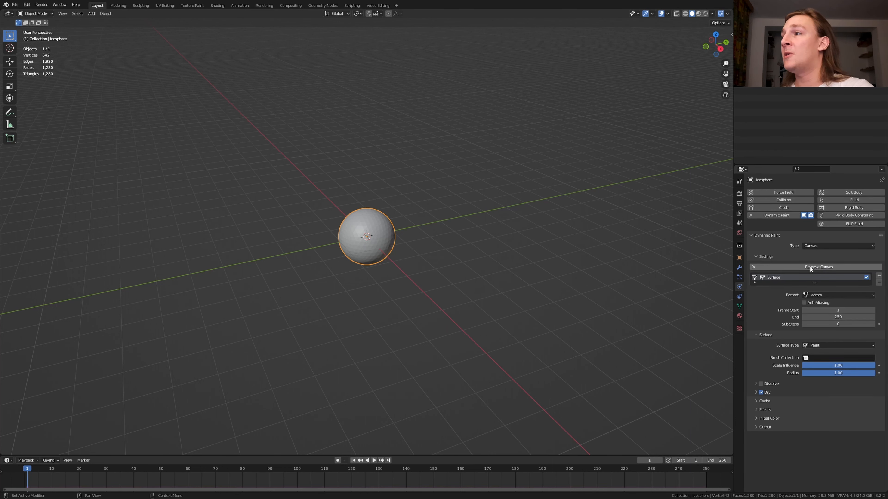
pyautogui.click(819, 346)
pyautogui.click(825, 377)
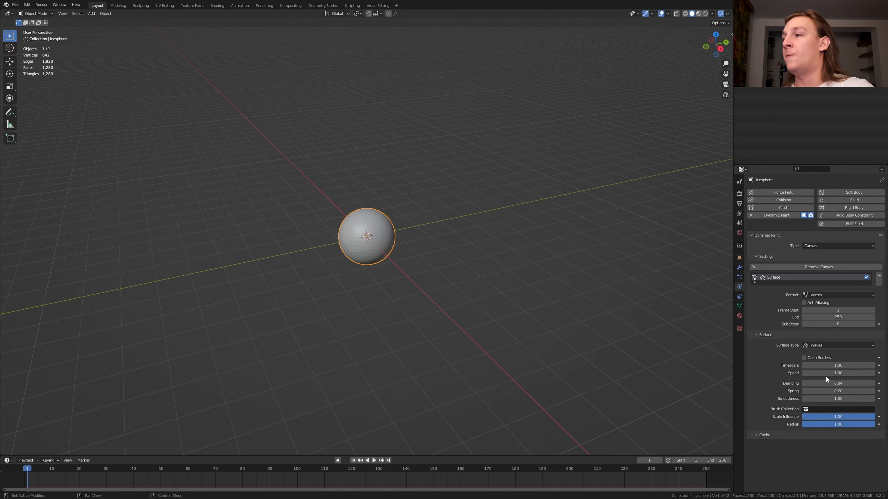
# Add a plane, give it a level 3 subdivision and scale it up about 1.85 times
pyautogui.hotkey('shift', 'a')
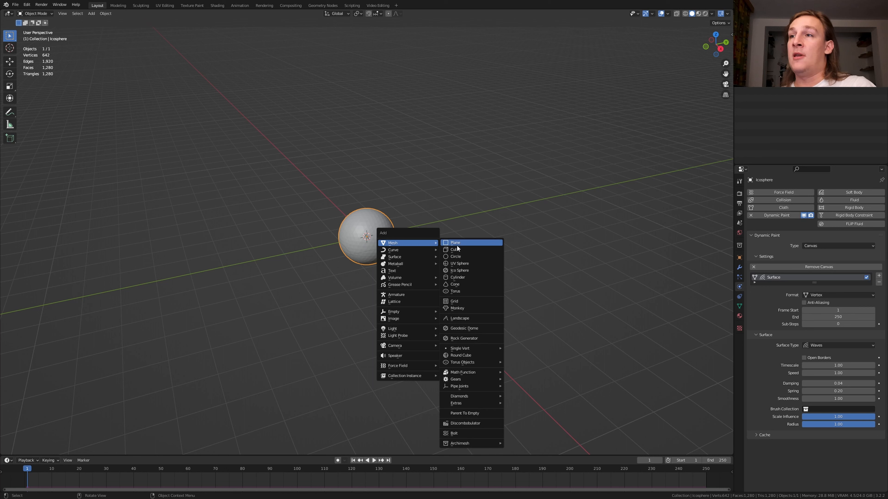
pyautogui.click(465, 243)
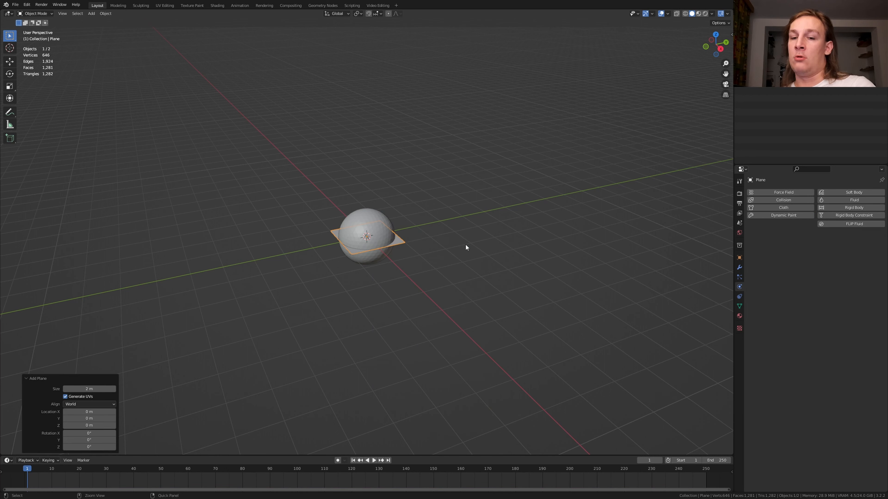
pyautogui.hotkey('ctrl', '3')
pyautogui.press('s')
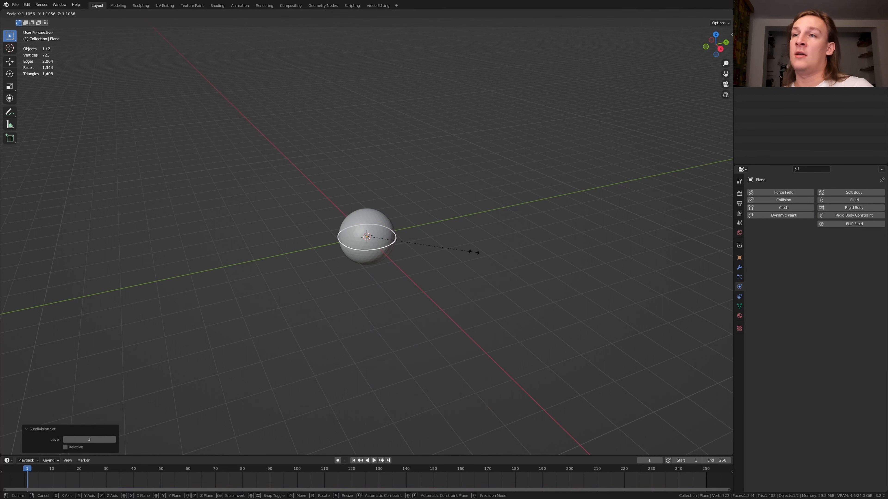
pyautogui.click(547, 249)
# Raise the subdivided plane about 4.42 m along the Z axis, above the sphere
pyautogui.press('g')
pyautogui.press('z')
pyautogui.click(491, 151)
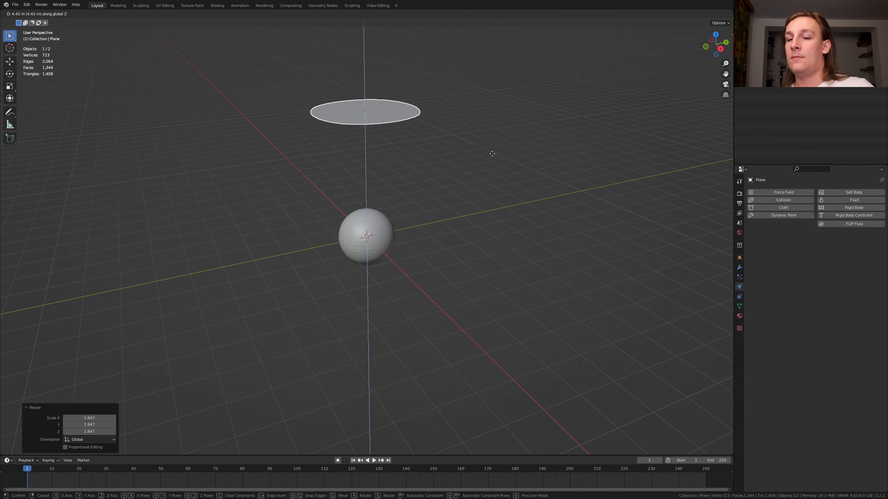
# Make the plane a Dynamic Paint brush with Particle System as its paint source
pyautogui.click(785, 216)
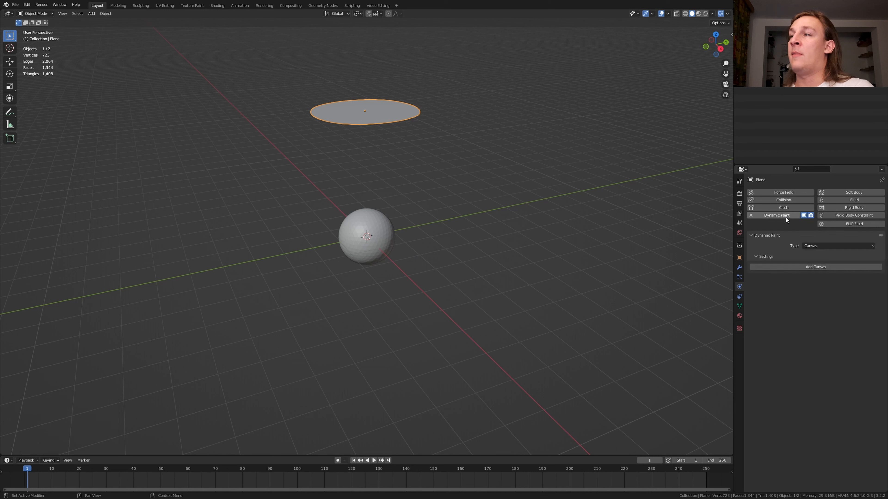
pyautogui.click(826, 246)
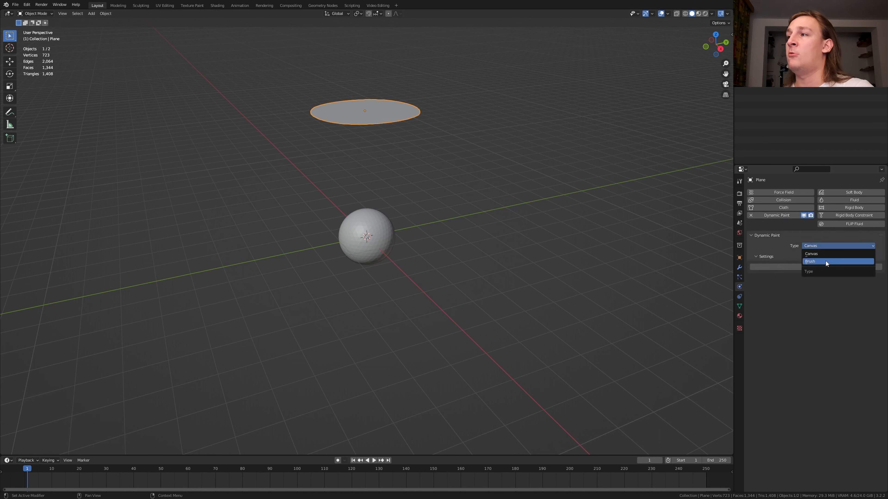
pyautogui.click(825, 261)
pyautogui.click(832, 327)
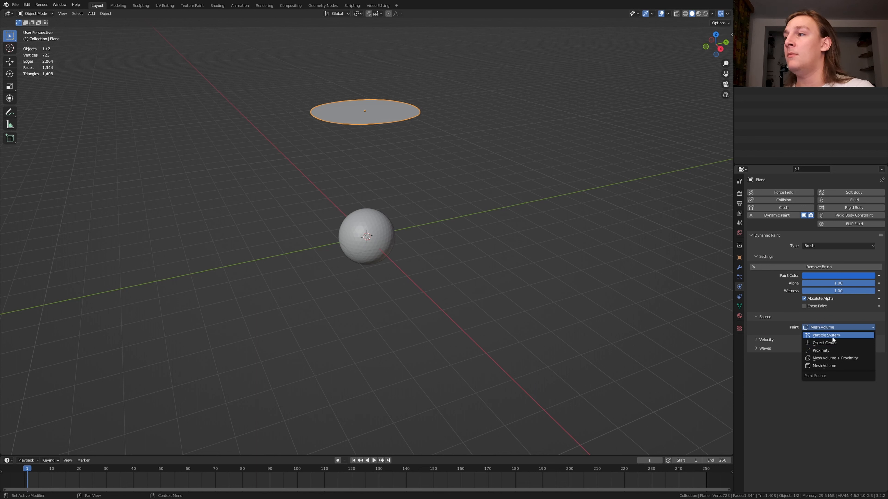
pyautogui.click(833, 336)
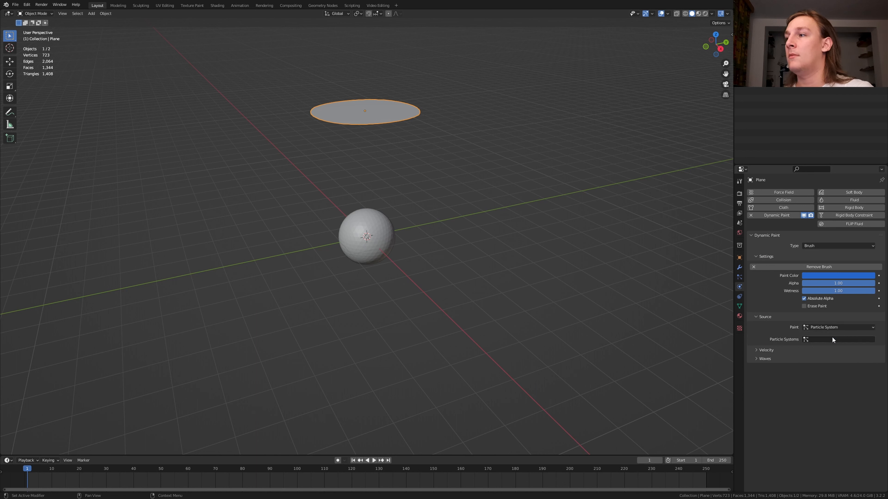
# Add a particle system to the plane with 100 particles and emission ending at frame 250
pyautogui.click(740, 277)
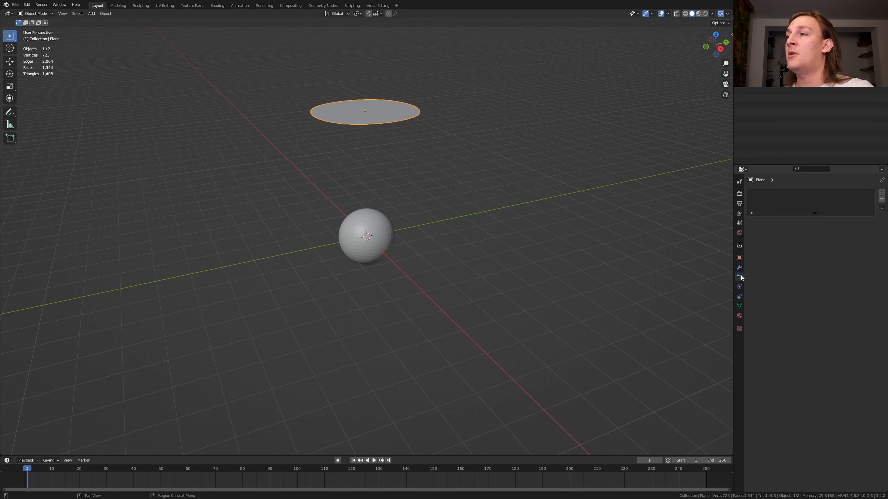
pyautogui.click(881, 192)
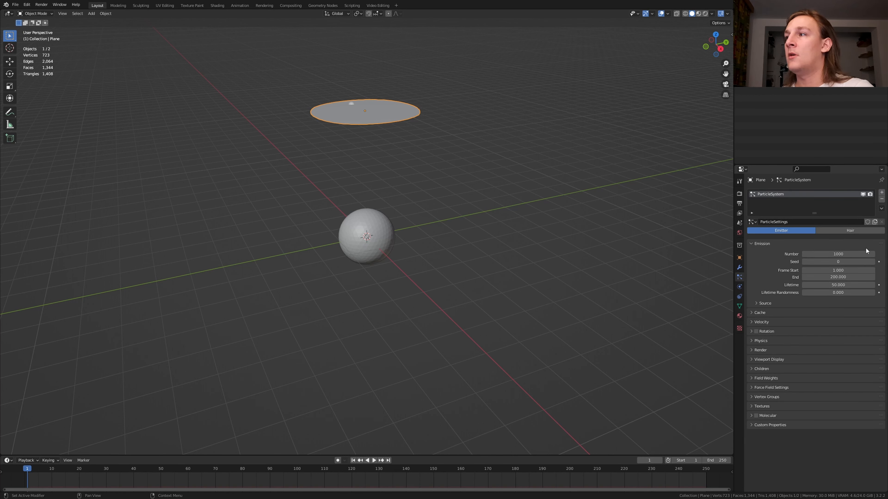
pyautogui.click(848, 254)
pyautogui.write('100')
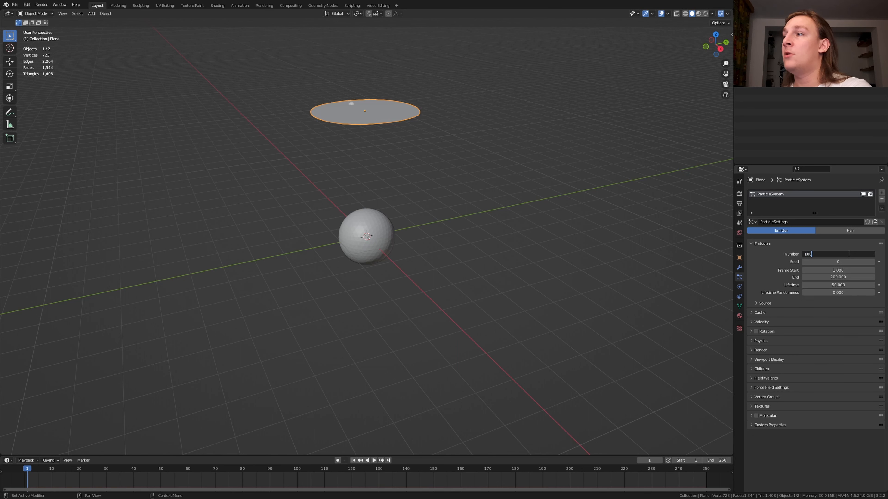
pyautogui.press('Return')
pyautogui.click(835, 277)
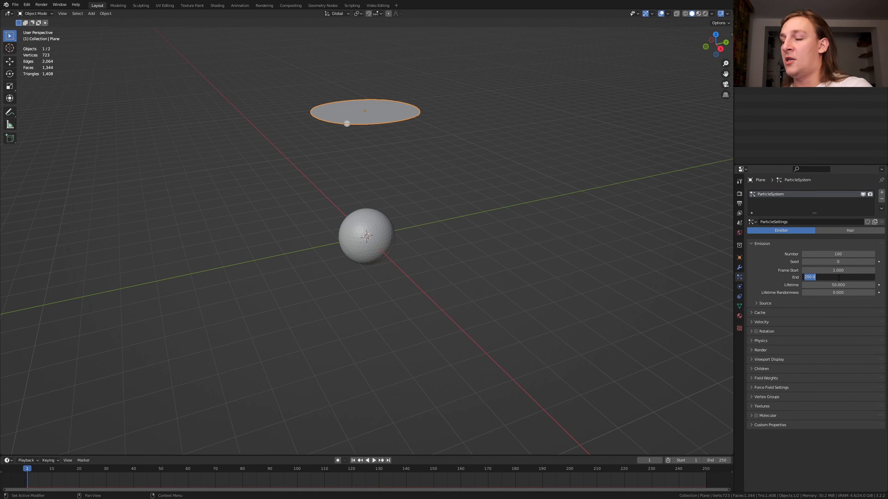
pyautogui.write('250')
pyautogui.press('Return')
# Play the animation in front view and examine how far the particles fall past the sphere
pyautogui.moveTo(506, 280); pyautogui.dragTo(471, 275, button='middle')
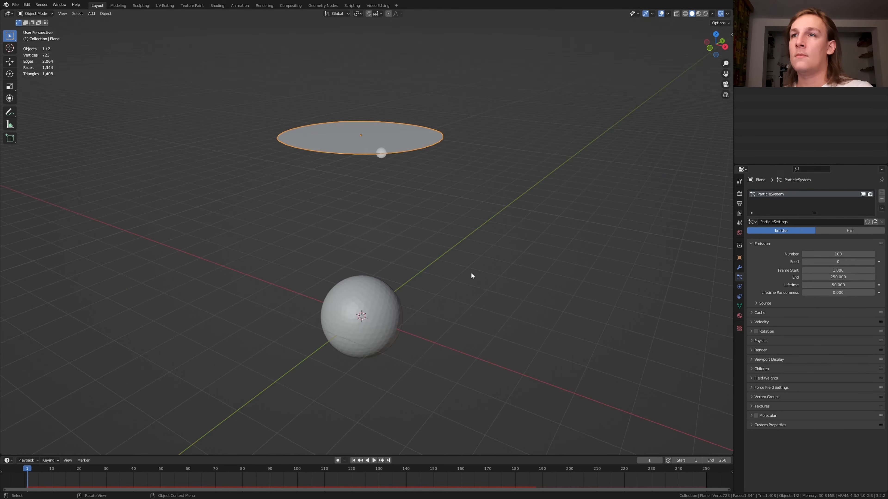
pyautogui.press('KP_1')
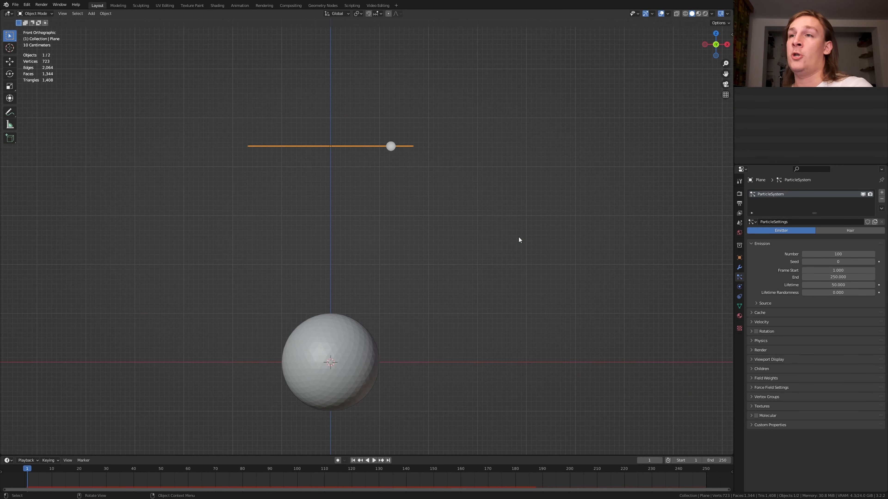
pyautogui.scroll(-3, 303, 369)
pyautogui.scroll(2, 308, 357)
pyautogui.press('space')
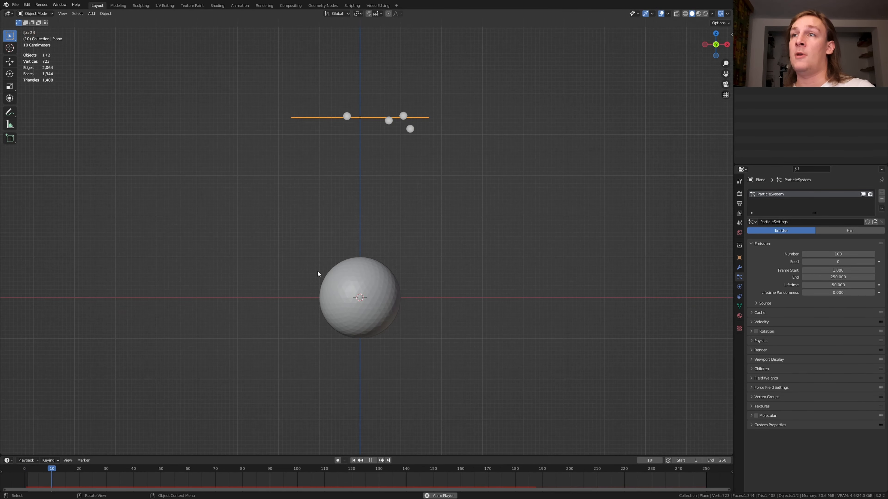
pyautogui.scroll(-5, 317, 280)
pyautogui.scroll(-2, 332, 360)
pyautogui.scroll(4, 331, 397)
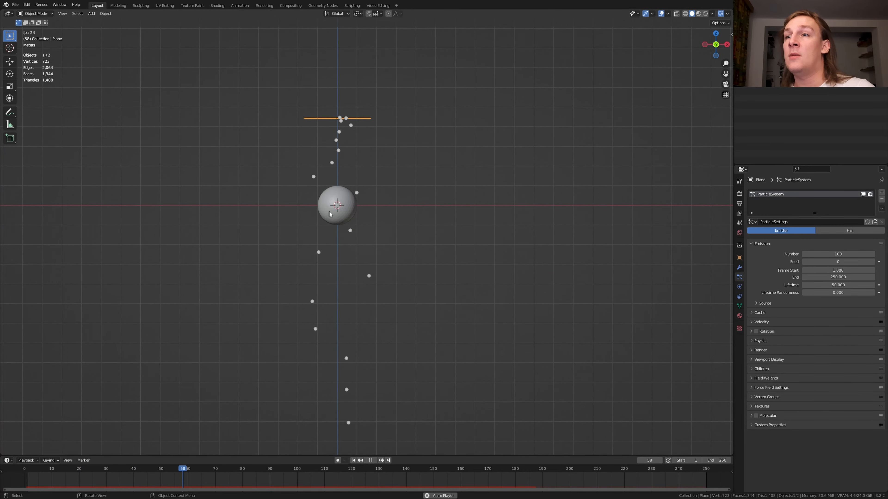
pyautogui.scroll(-5, 332, 220)
pyautogui.keyDown('shift'); pyautogui.moveTo(340, 268); pyautogui.dragTo(343, 226, button='middle'); pyautogui.keyUp('shift')
pyautogui.scroll(1, 343, 226)
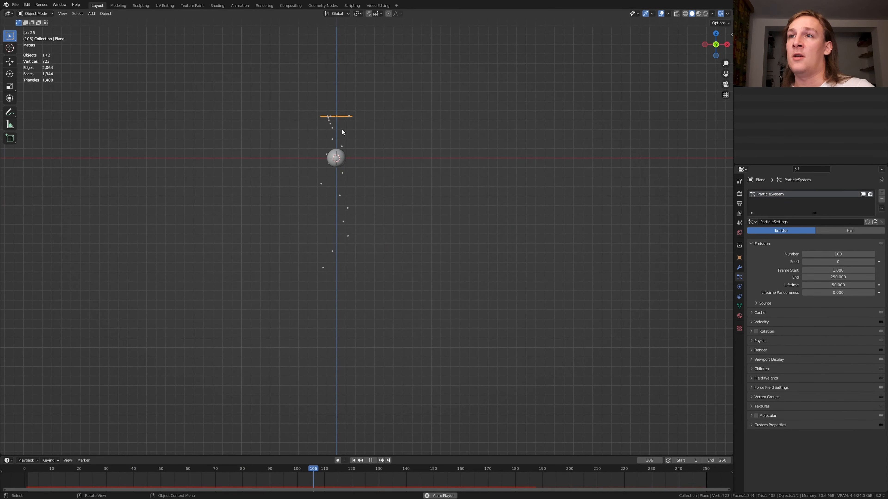
pyautogui.press('space')
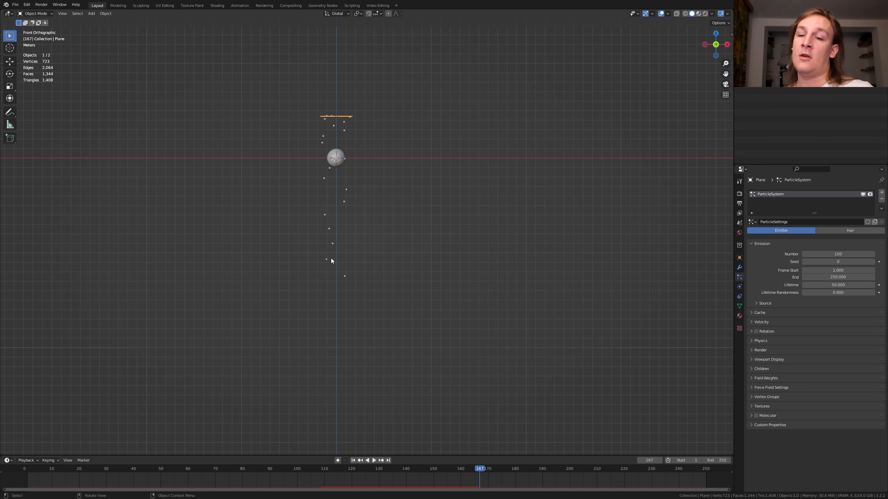
# Set the particle lifetime to 35 frames and play the animation from the first frame to check the fall distance
pyautogui.click(837, 285)
pyautogui.write('35')
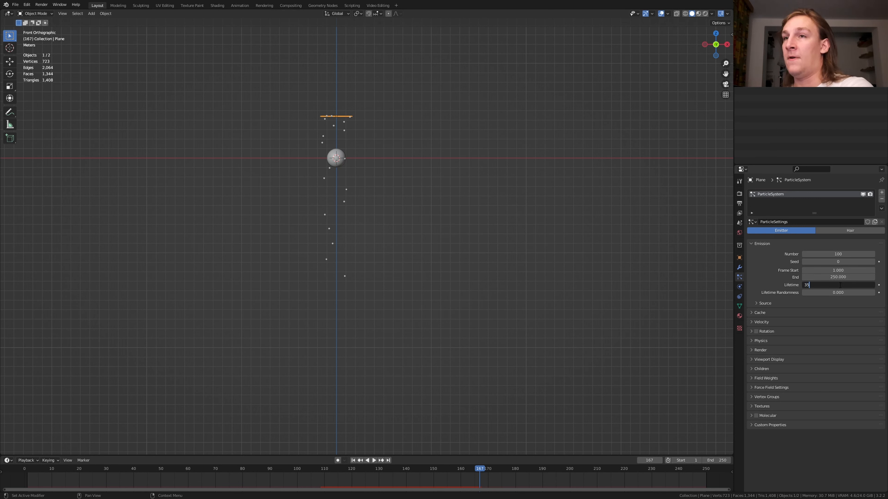
pyautogui.press('Return')
pyautogui.click(354, 461)
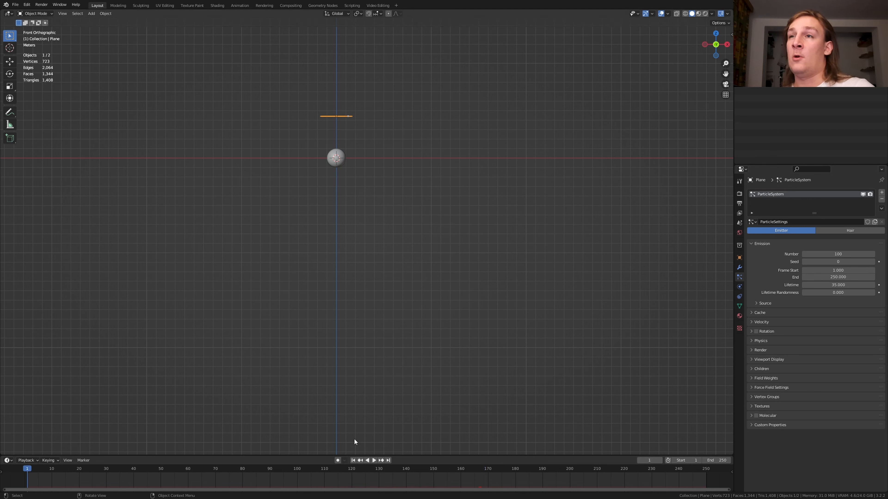
pyautogui.press('space')
pyautogui.scroll(5, 316, 112)
pyautogui.scroll(-2, 375, 299)
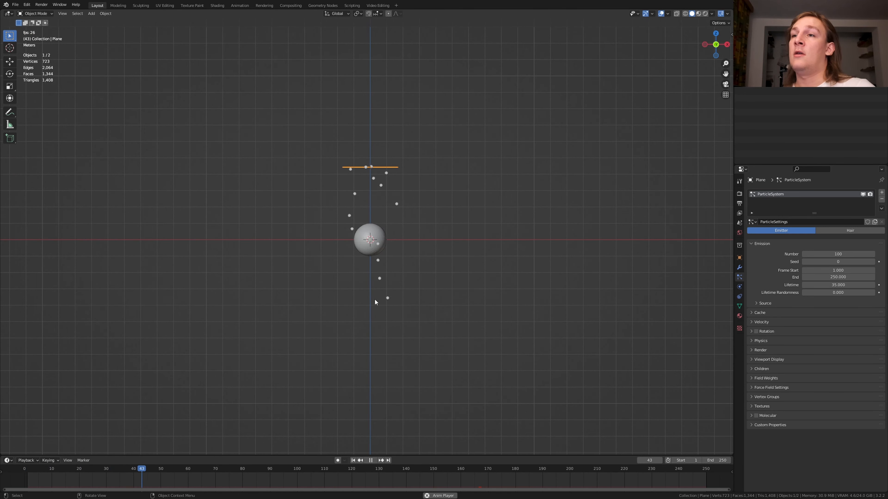
pyautogui.scroll(1, 378, 297)
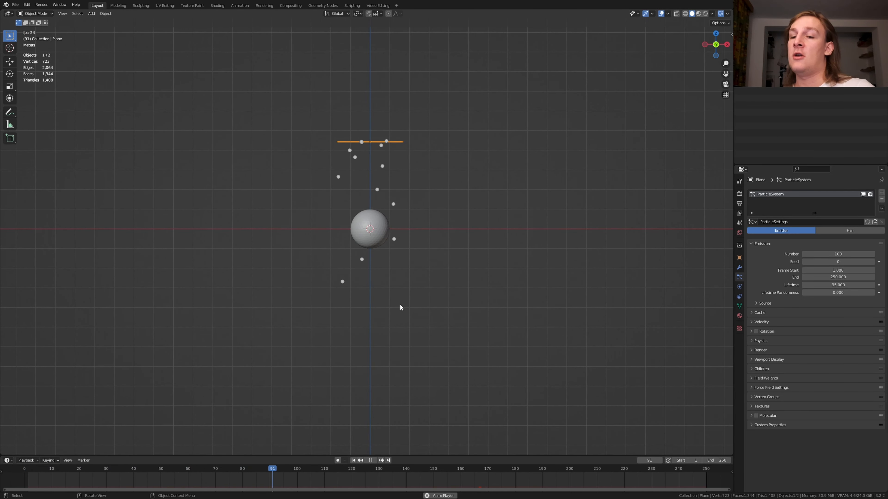
pyautogui.press('space')
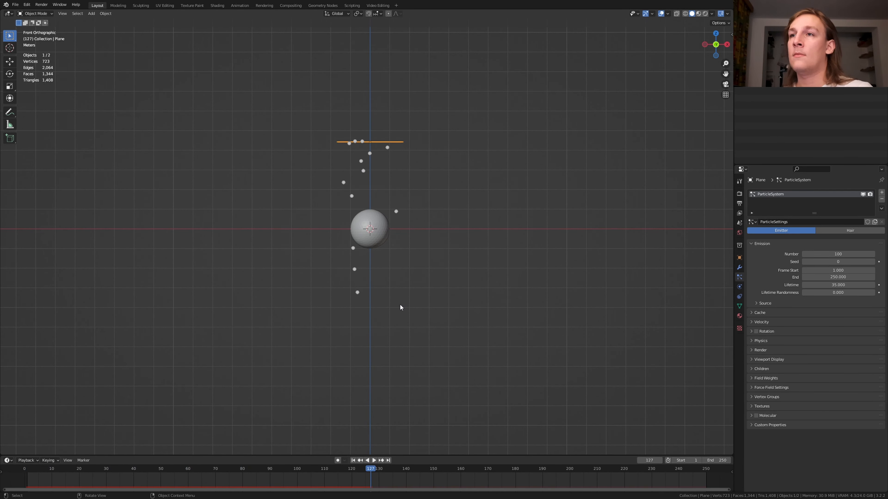
# Assign ParticleSystem to the plane's Dynamic Paint brush and play the animation from the start to inspect the sphere's surface
pyautogui.click(739, 287)
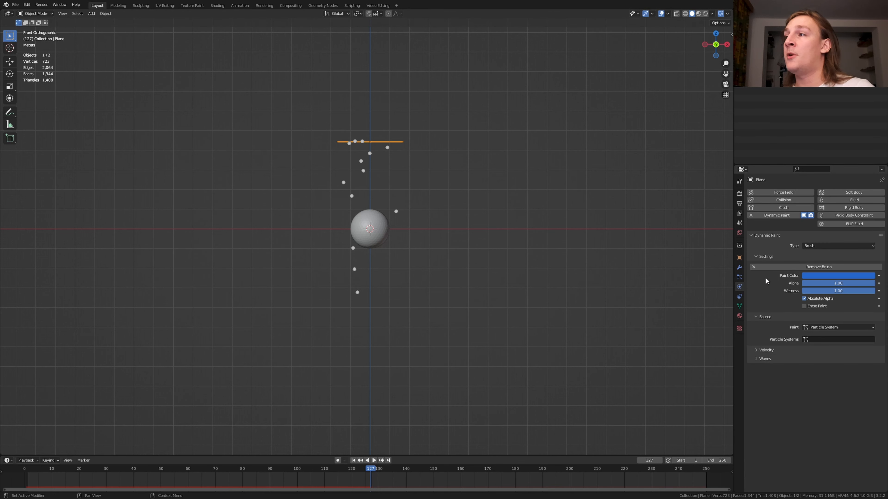
pyautogui.click(818, 339)
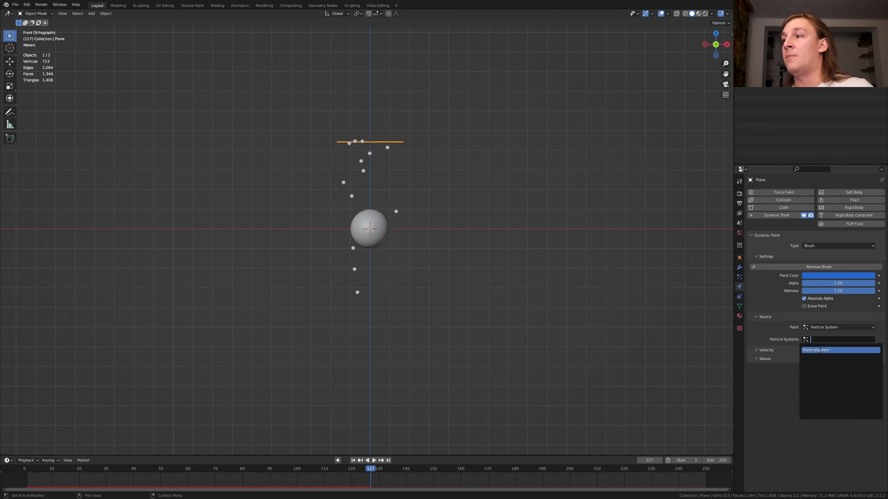
pyautogui.click(820, 350)
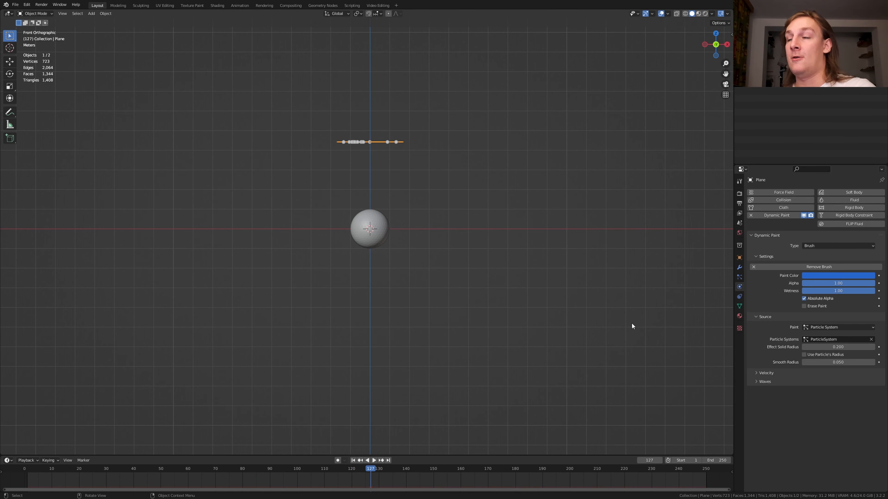
pyautogui.hotkey('shift', 'Left')
pyautogui.scroll(3, 470, 297)
pyautogui.press('space')
pyautogui.moveTo(447, 223); pyautogui.dragTo(419, 247, button='middle')
pyautogui.scroll(3, 417, 245)
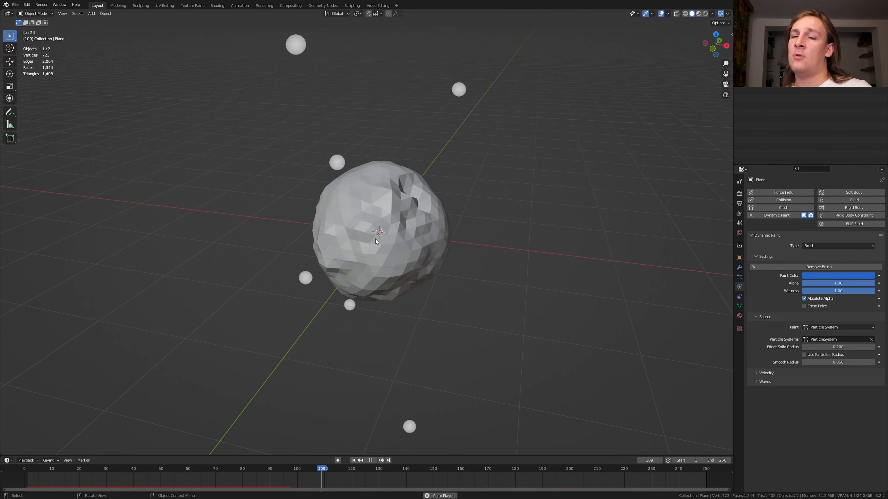
# Add a level 3 Subdivision modifier to the icosphere and stop the playback
pyautogui.click(394, 220)
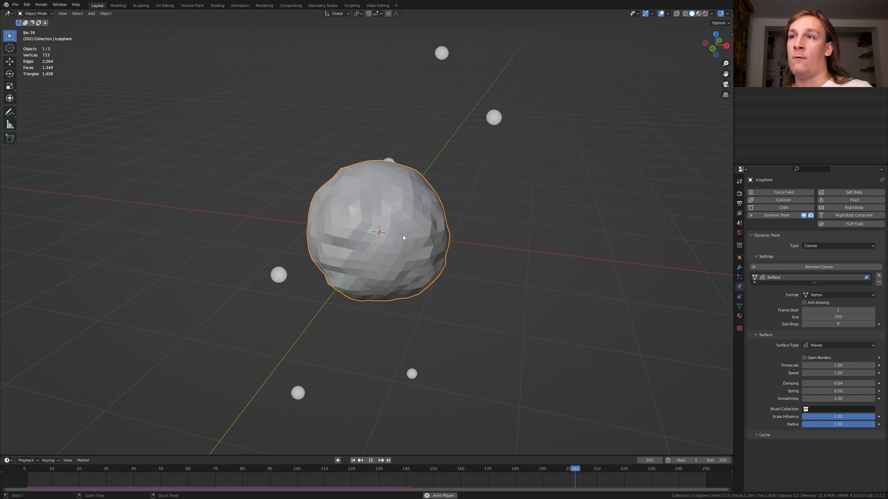
pyautogui.hotkey('ctrl', '3')
pyautogui.press('Escape')
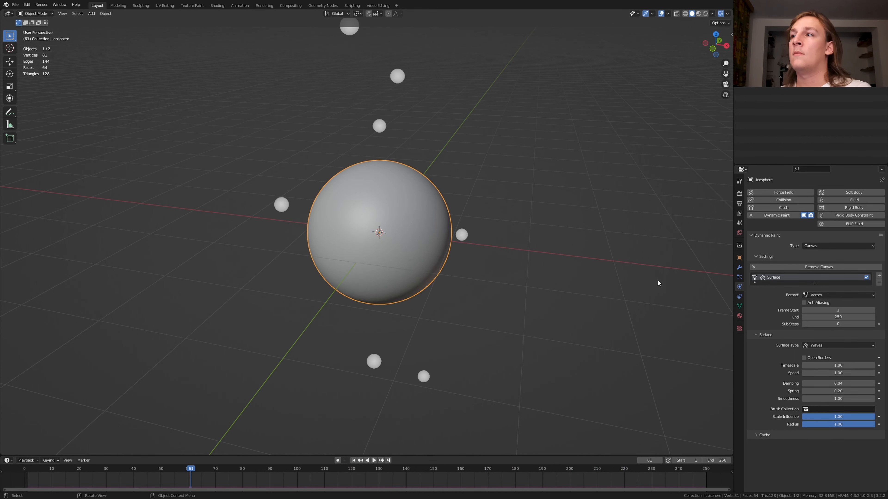
# Place the icosphere's Subdivision modifier above Dynamic Paint with render level 3, and replay the animation from the first frame
pyautogui.click(739, 267)
pyautogui.moveTo(880, 227); pyautogui.dragTo(879, 204)
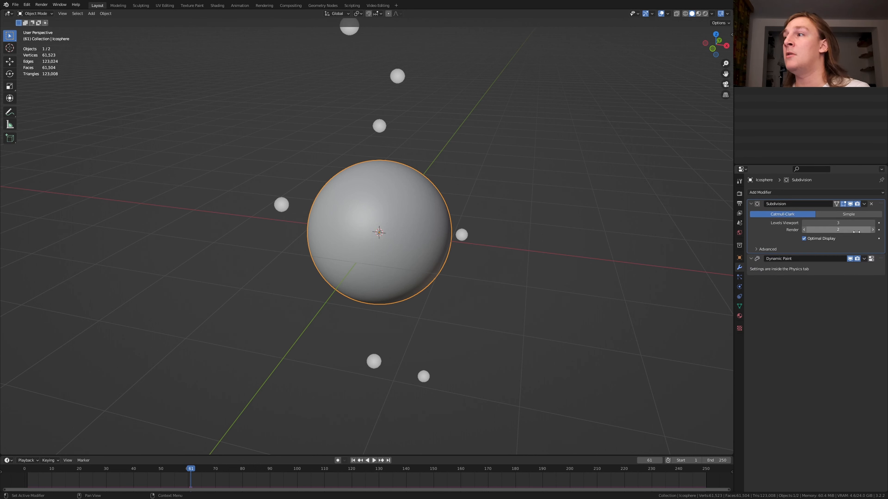
pyautogui.click(870, 230)
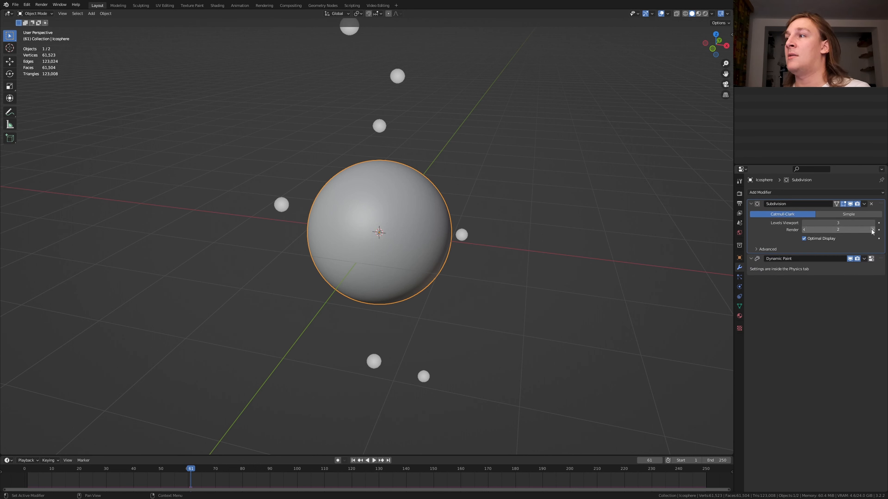
pyautogui.click(353, 461)
pyautogui.press('space')
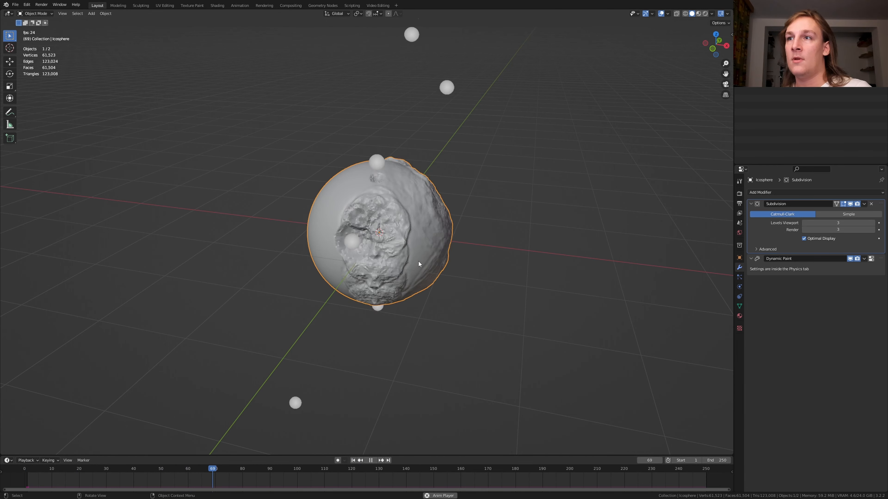
# Stop the animation playback and add a camera to the scene
pyautogui.rightClick(420, 252)
pyautogui.click(421, 251)
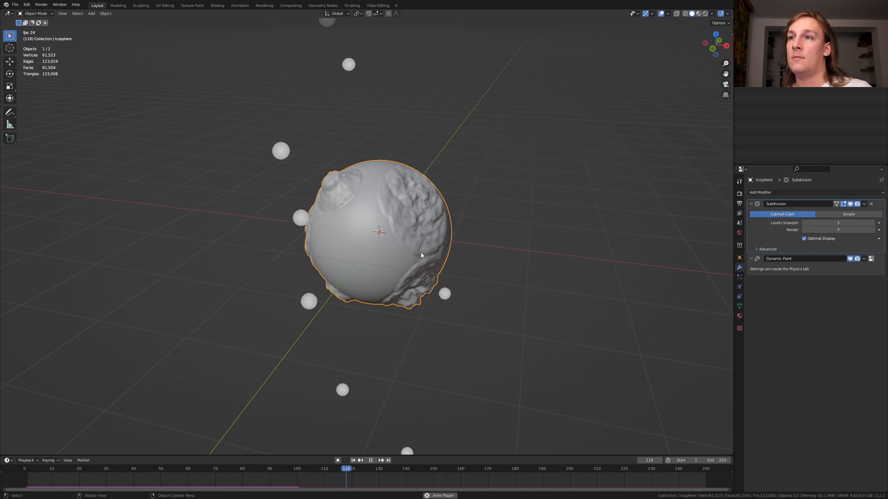
pyautogui.press('space')
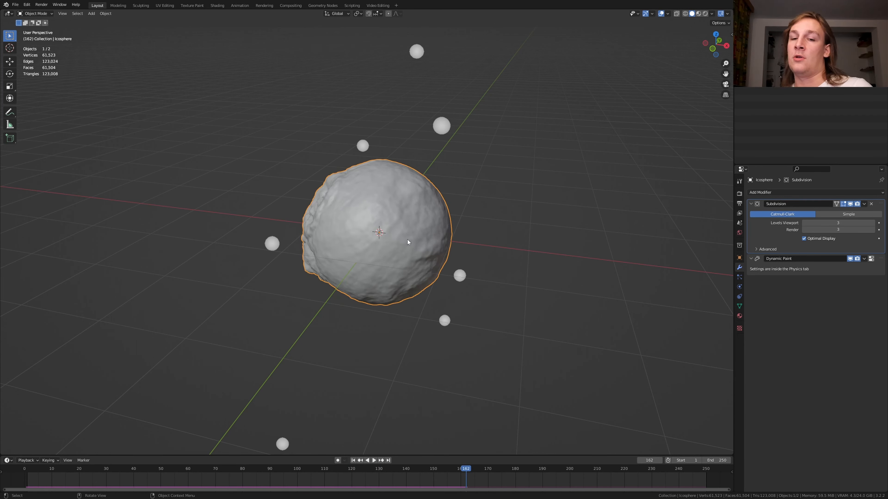
pyautogui.hotkey('shift', 'a')
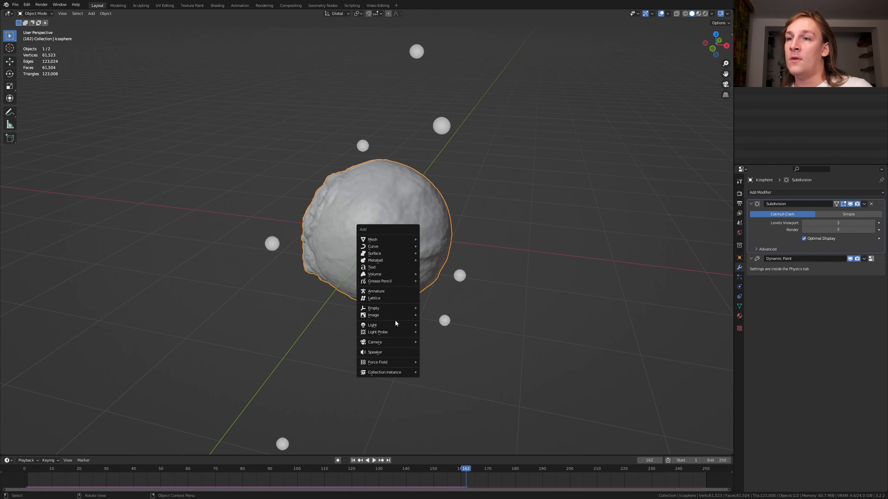
pyautogui.moveTo(394, 344)
pyautogui.click(460, 346)
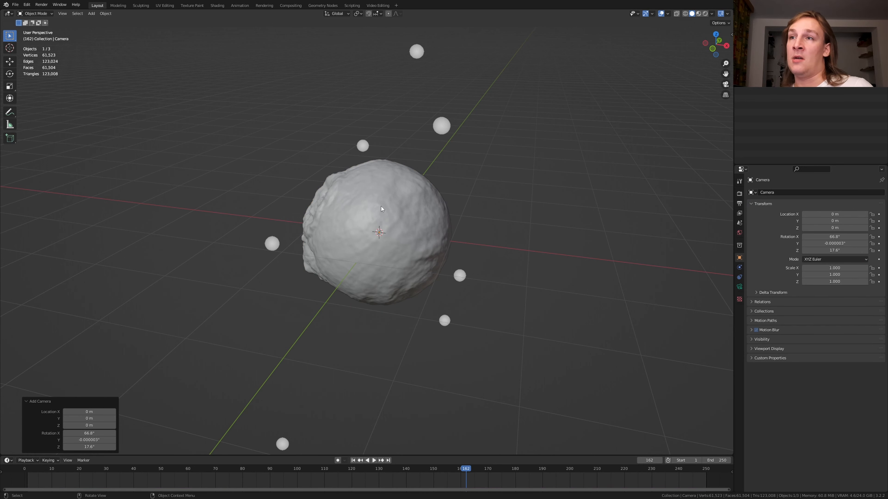
# Align the new camera to a close, slightly elevated view centred on the rippled sphere
pyautogui.scroll(2, 386, 205)
pyautogui.moveTo(387, 212); pyautogui.dragTo(390, 200, button='middle')
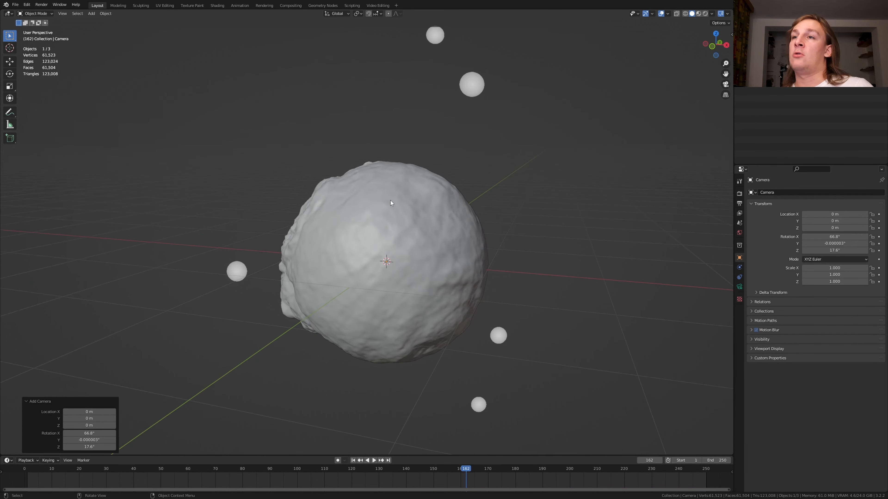
pyautogui.click(433, 279)
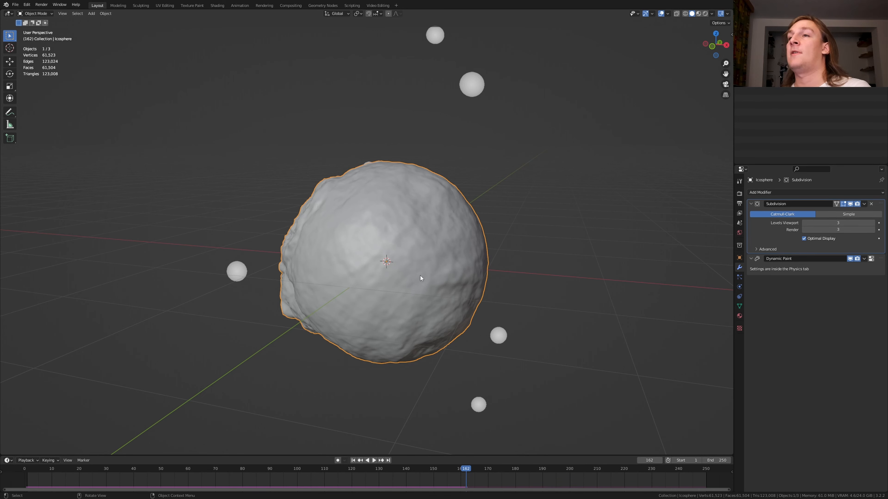
pyautogui.scroll(3, 420, 275)
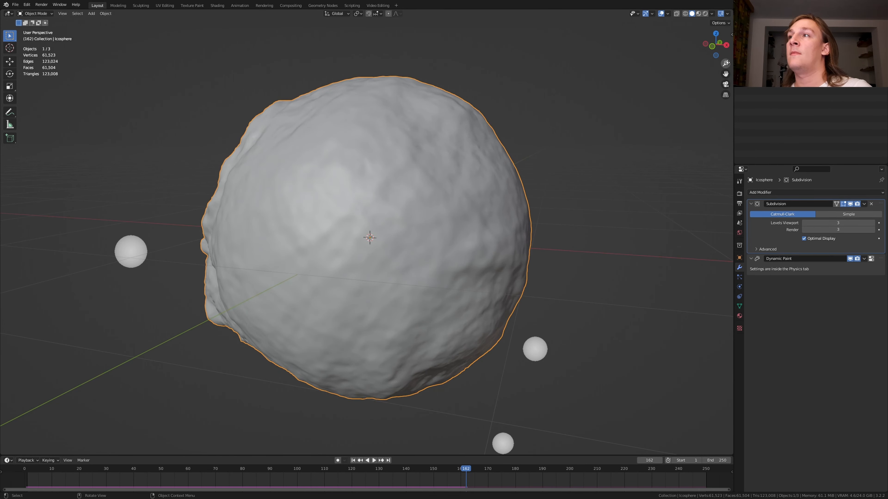
pyautogui.scroll(-2, 484, 217)
pyautogui.scroll(-2, 628, 144)
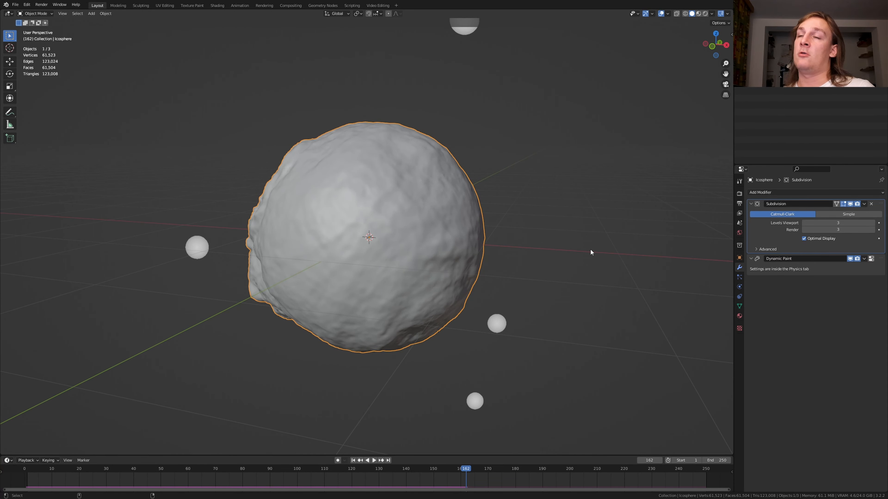
pyautogui.press('ctrl+alt+KP_0')
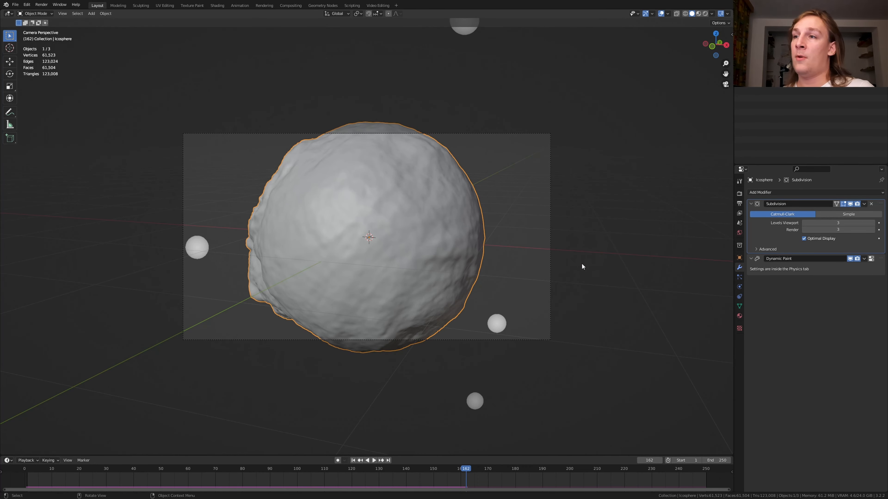
# Move the camera back about 1.77 m along its local Z axis so the whole sphere fits the frame
pyautogui.click(547, 340)
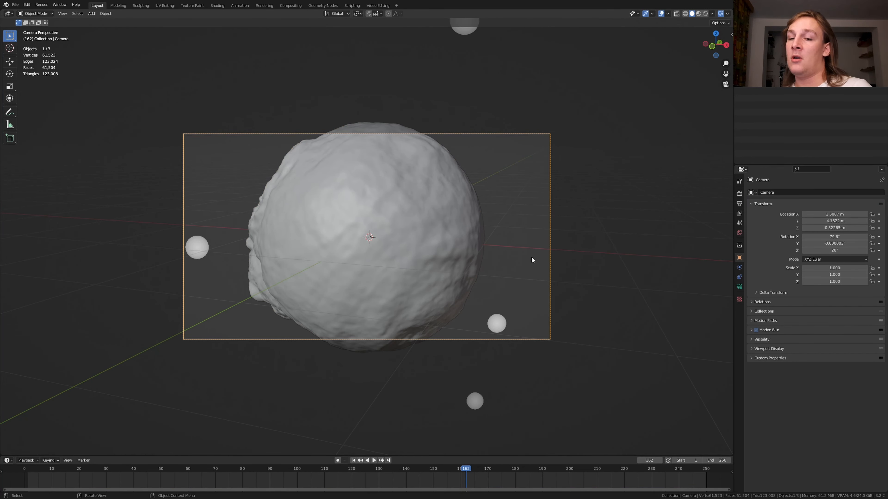
pyautogui.press('g')
pyautogui.press('z')
pyautogui.press('z')
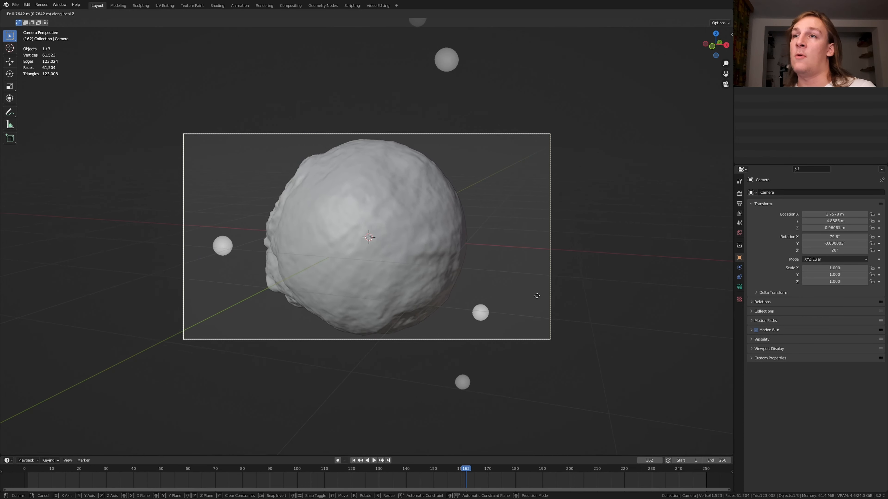
pyautogui.click(541, 316)
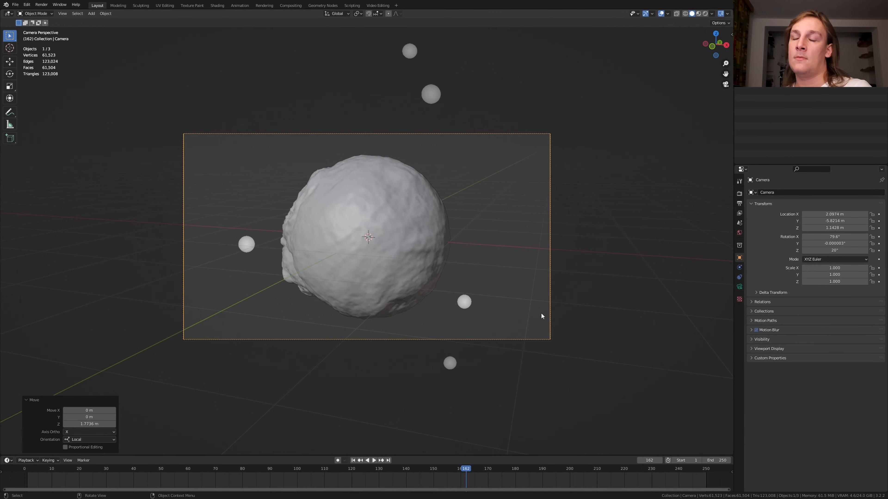
# Turn off Show Emitter in the plane's particle render settings and save the file as Dynamic_Paint1.blend
pyautogui.click(769, 49)
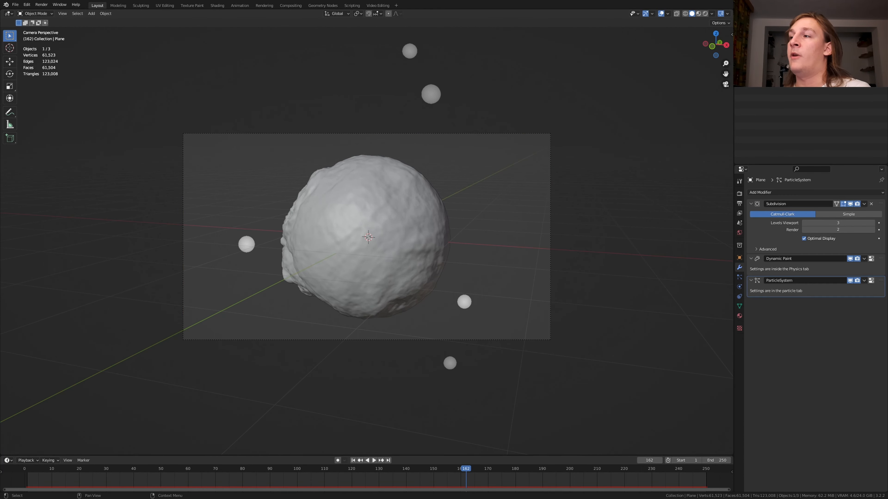
pyautogui.click(740, 278)
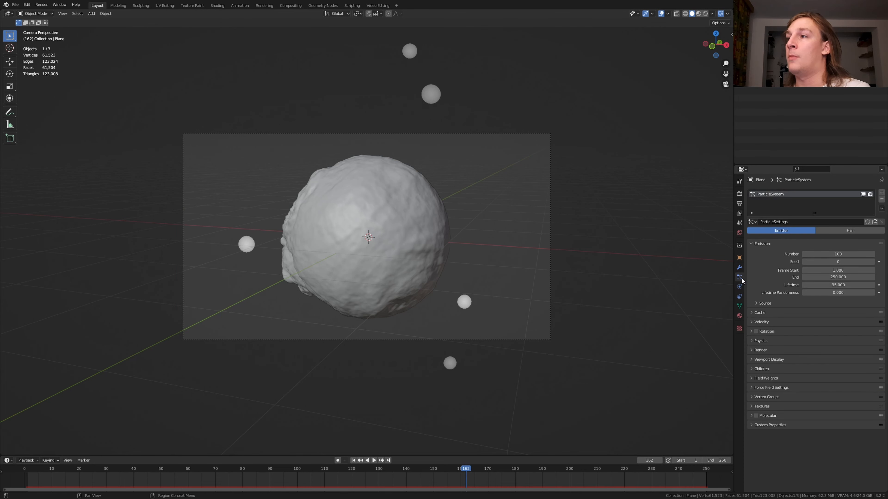
pyautogui.click(760, 350)
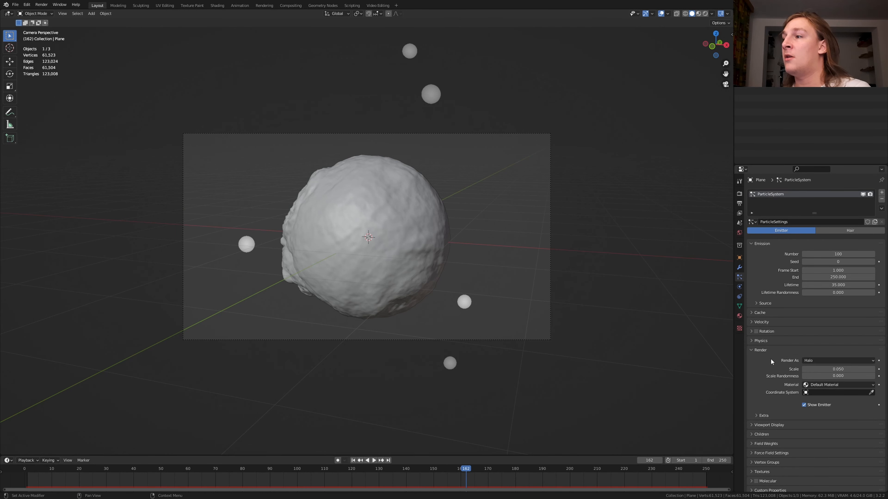
pyautogui.click(804, 405)
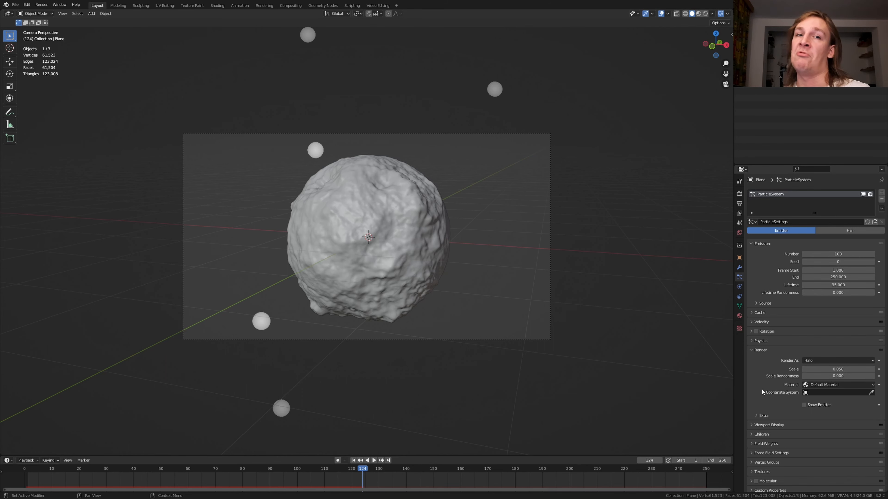
pyautogui.hotkey('ctrl', 'shift', 's')
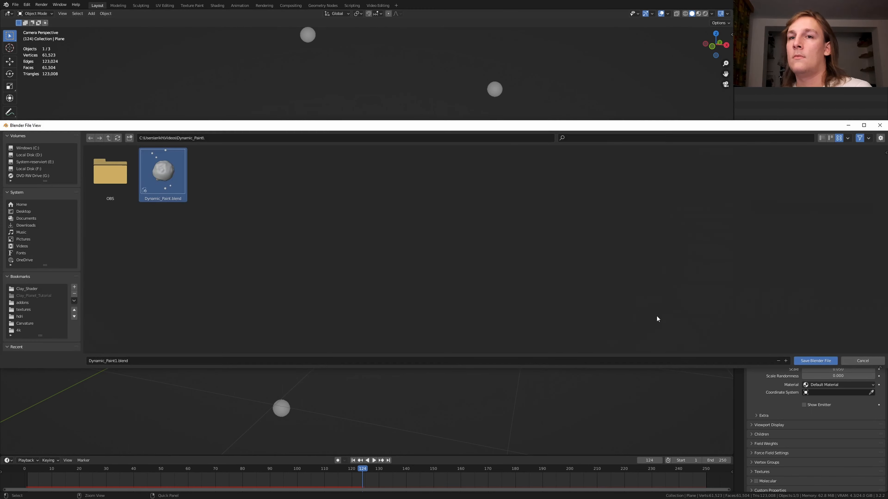
pyautogui.click(820, 360)
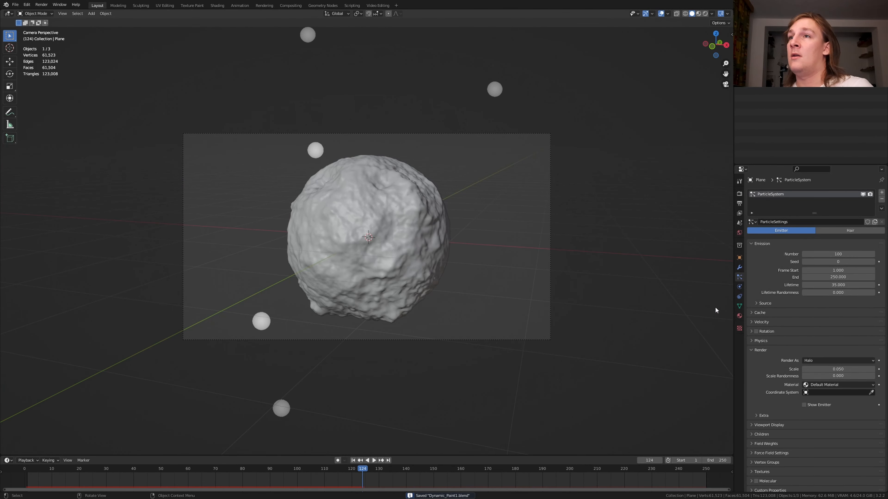
# Add a cube around the sphere and scale it uniformly by about 2.27
pyautogui.hotkey('shift', 'a')
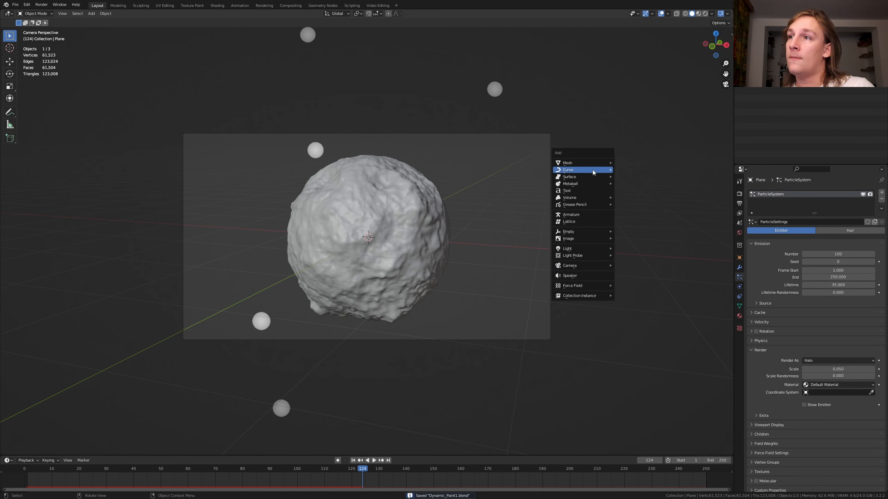
pyautogui.moveTo(599, 162)
pyautogui.click(635, 169)
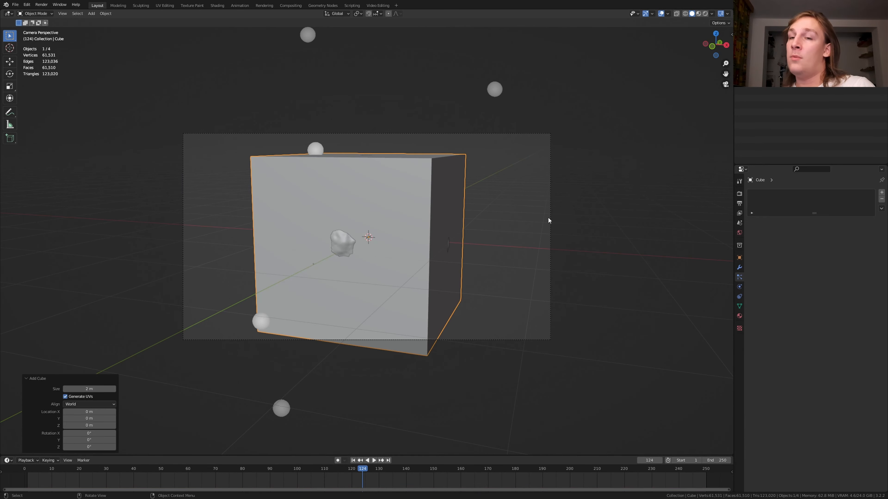
pyautogui.press('s')
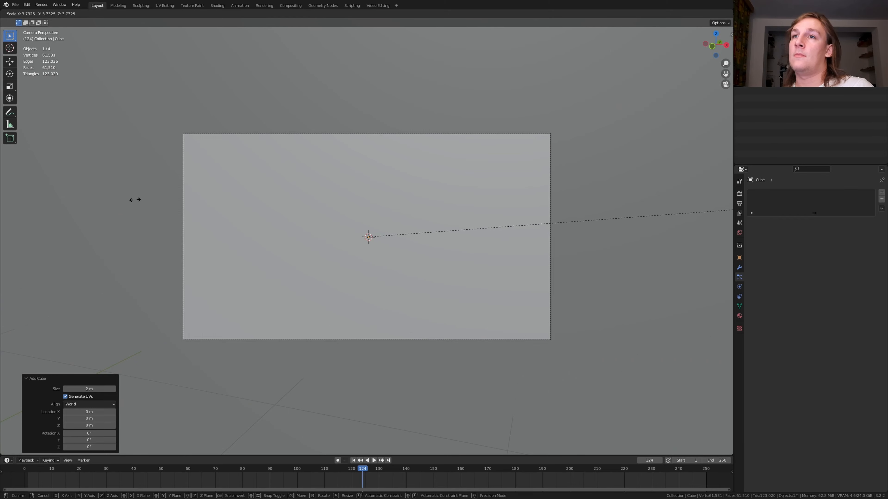
pyautogui.click(575, 270)
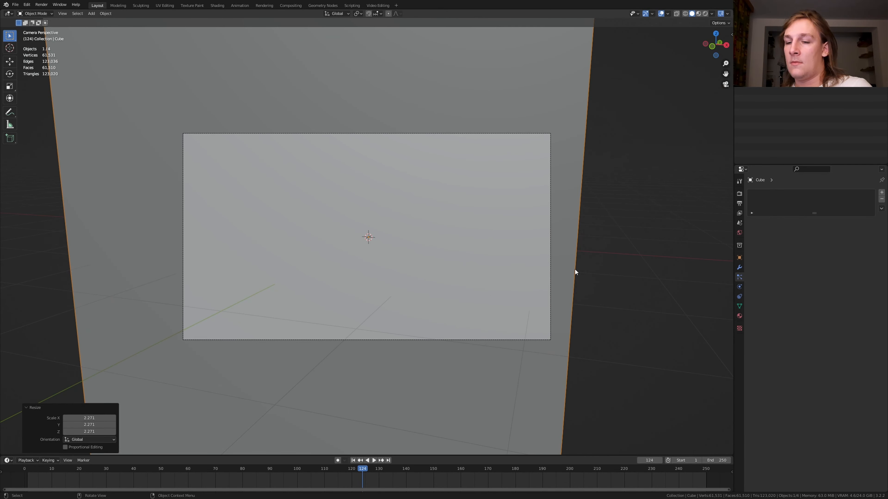
# Add Fluid physics to the cube and set its type to Domain
pyautogui.press('KP_3')
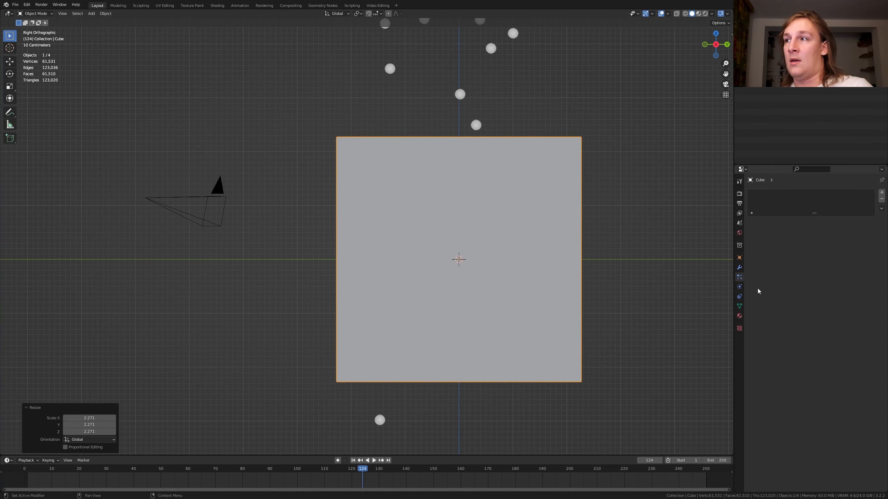
pyautogui.click(739, 288)
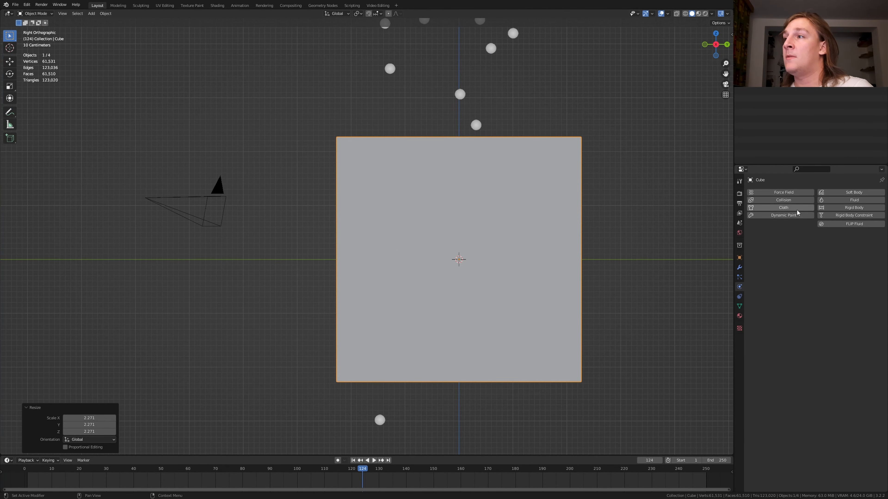
pyautogui.click(845, 201)
pyautogui.click(846, 244)
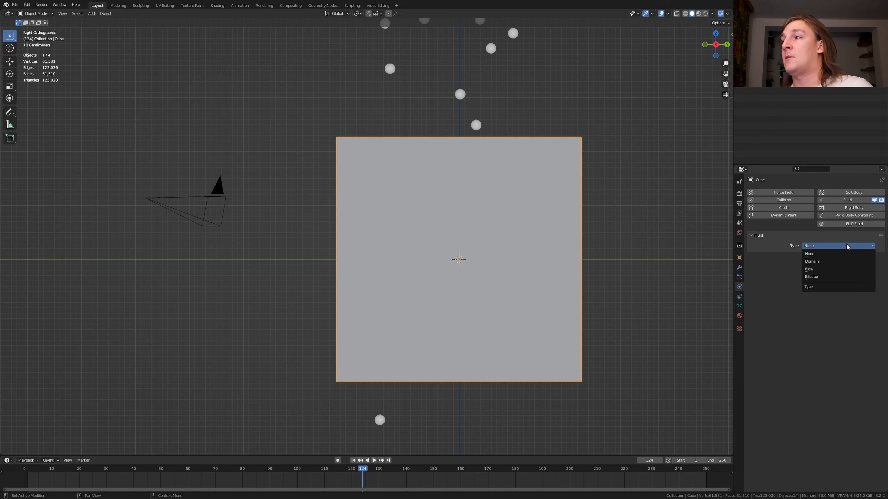
pyautogui.click(836, 267)
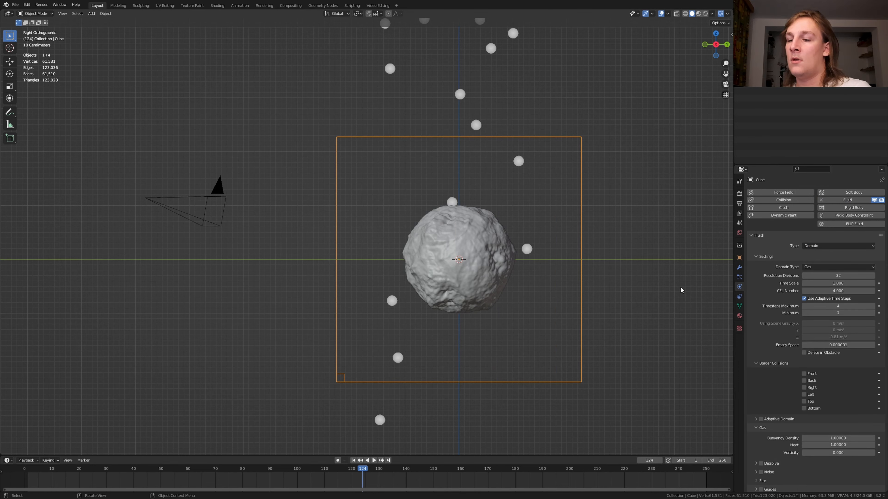
# Lower the domain cube about 0.43 m along the Z axis while looking through the camera
pyautogui.press('KP_0')
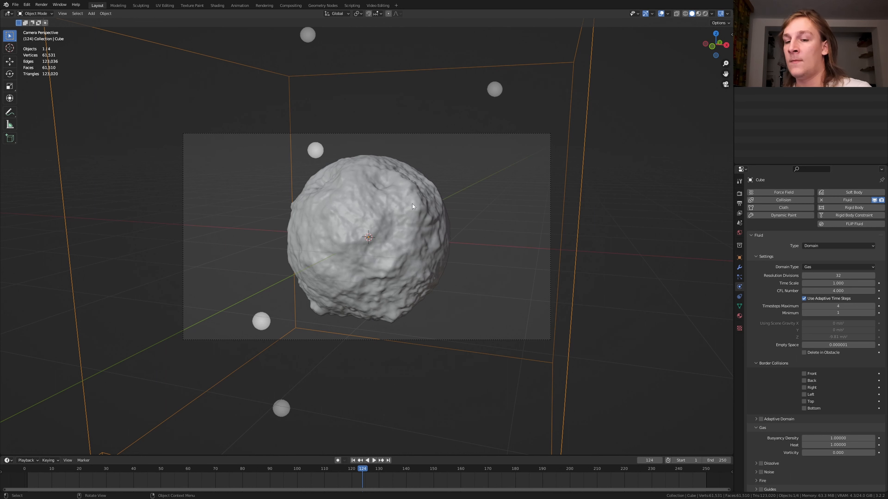
pyautogui.press('g')
pyautogui.press('z')
pyautogui.click(404, 238)
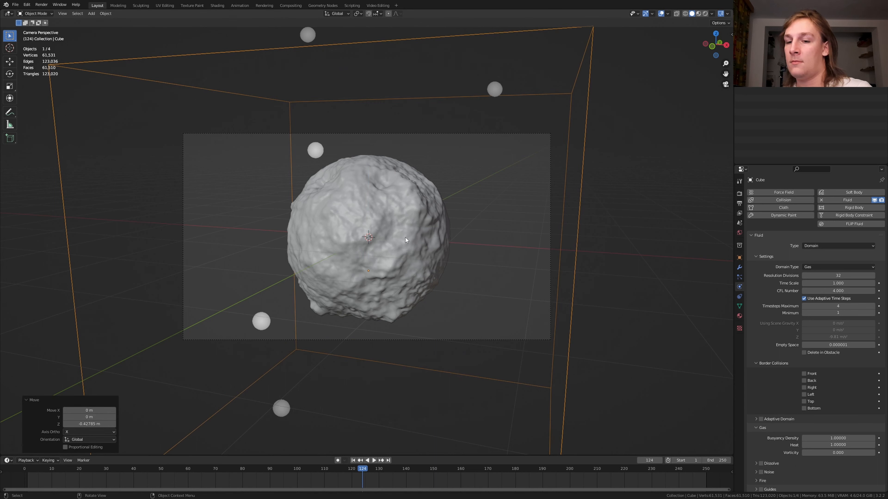
# Set the gas domain's resolution divisions to 128 and enable Adaptive Domain, Dissolve and Noise
pyautogui.click(847, 277)
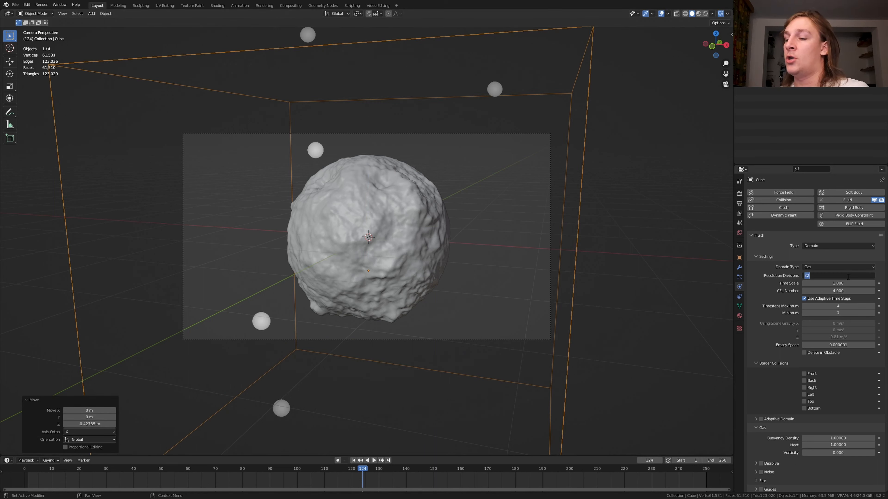
pyautogui.write('128')
pyautogui.press('Return')
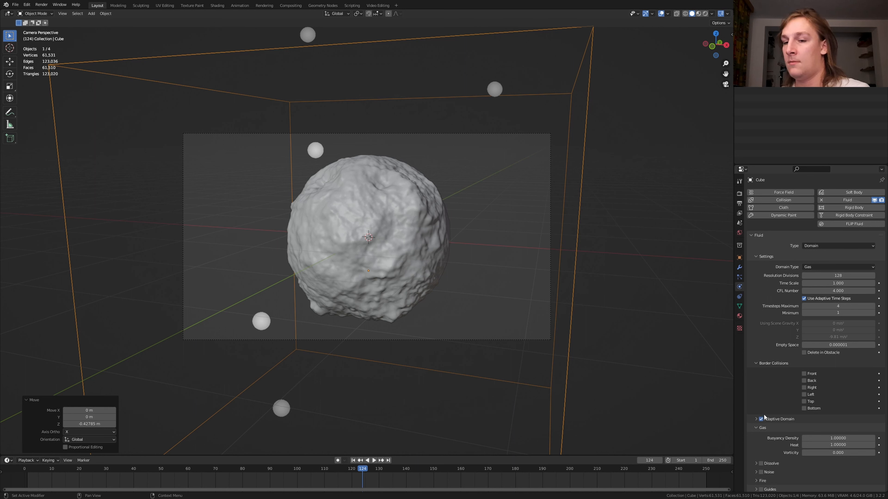
pyautogui.click(761, 464)
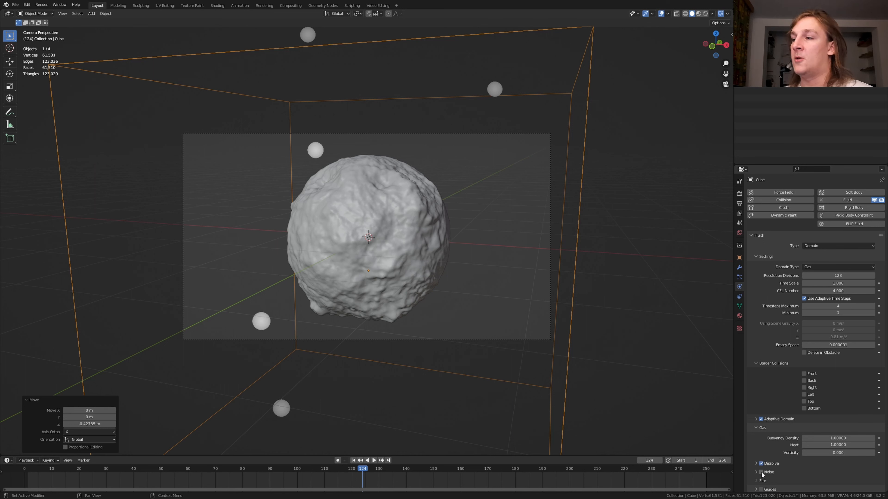
pyautogui.click(761, 472)
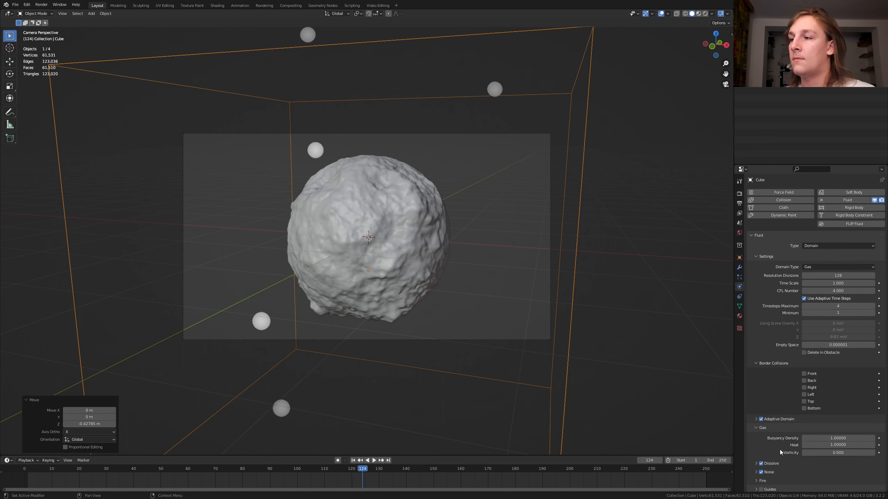
# Change the type of the fluid domain's cache
pyautogui.scroll(-6, 779, 449)
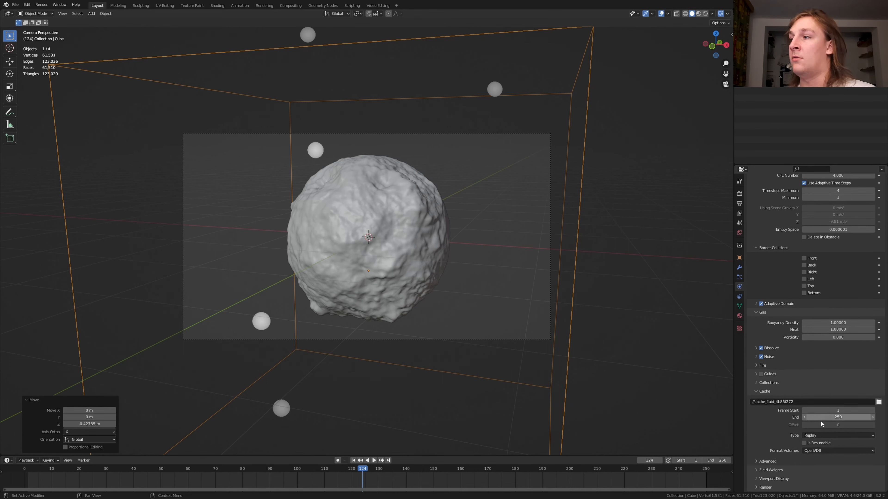
pyautogui.click(830, 435)
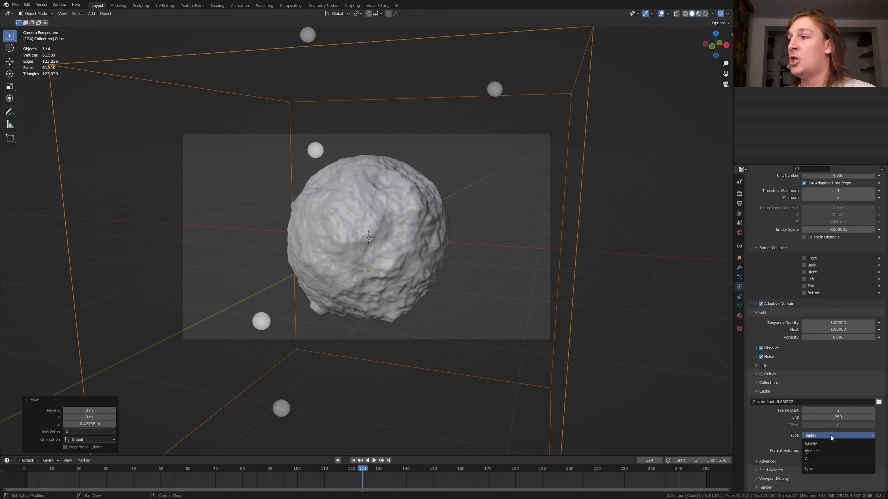
pyautogui.click(821, 450)
pyautogui.scroll(6, 800, 307)
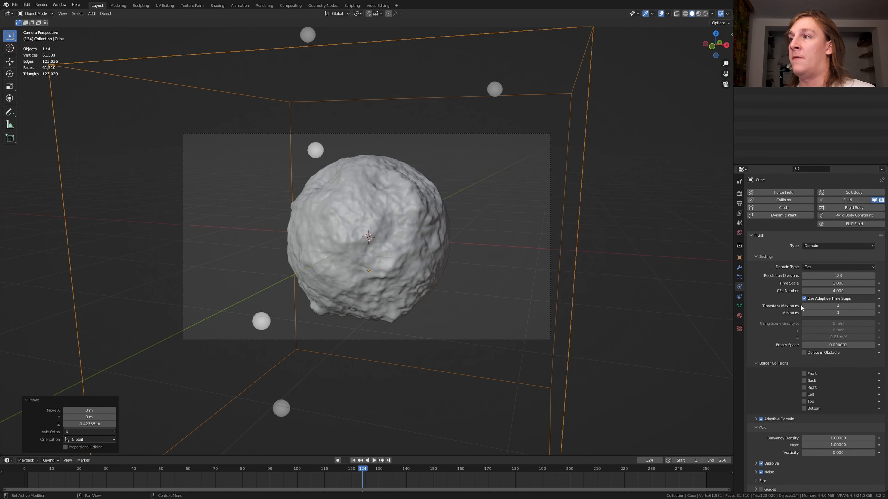
# Set the cache type of the domain cube's gas simulation to All
pyautogui.scroll(-8, 760, 395)
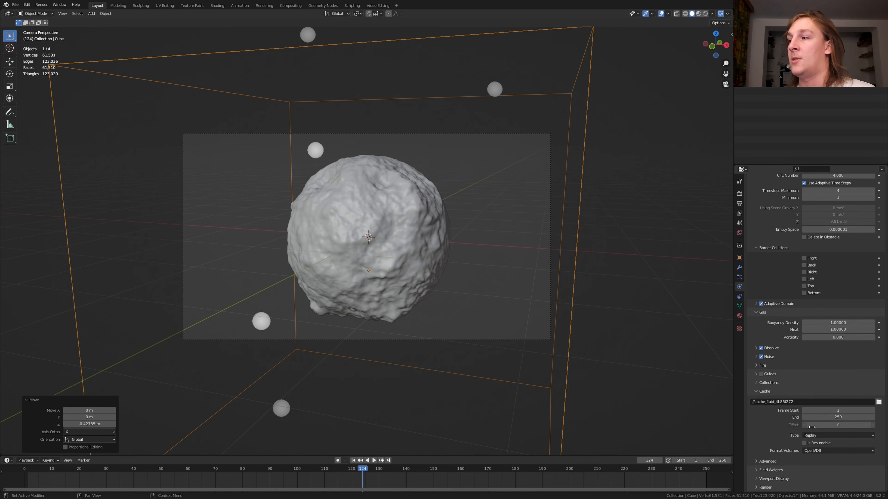
pyautogui.click(830, 435)
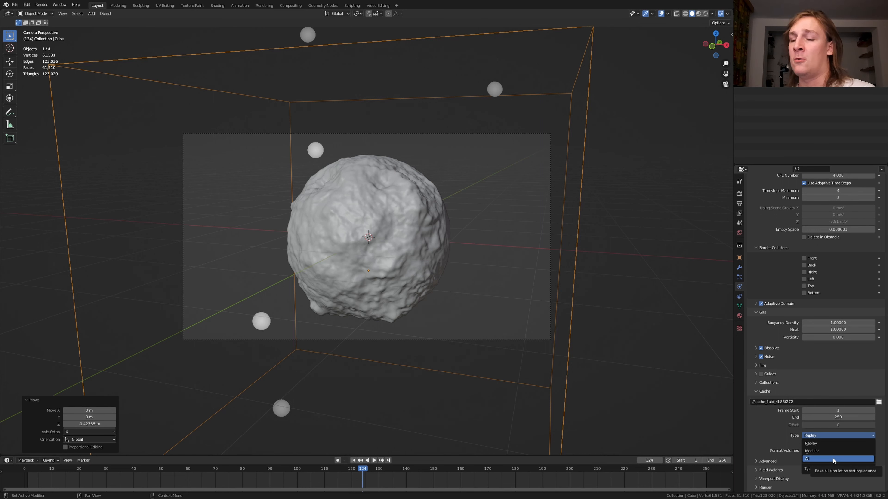
pyautogui.click(833, 459)
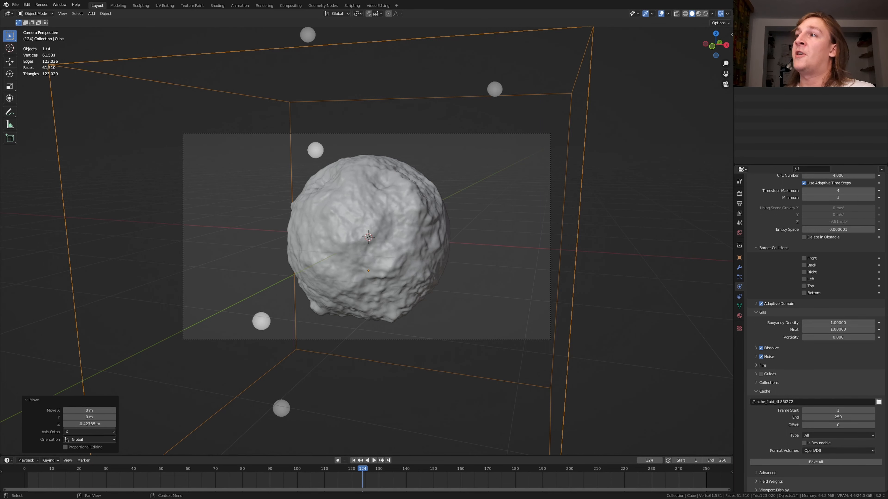
# Add Fluid physics to the particle-emitting plane and set its type to Flow
pyautogui.click(769, 50)
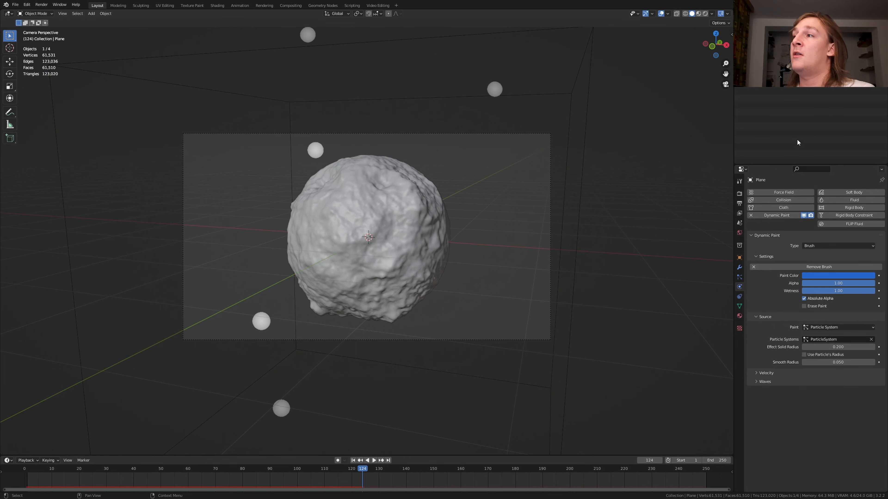
pyautogui.click(863, 202)
pyautogui.click(825, 246)
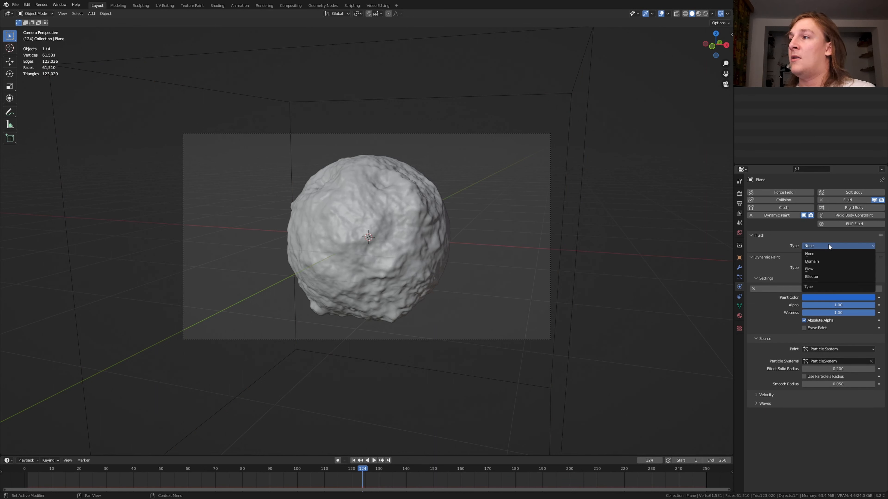
pyautogui.click(827, 269)
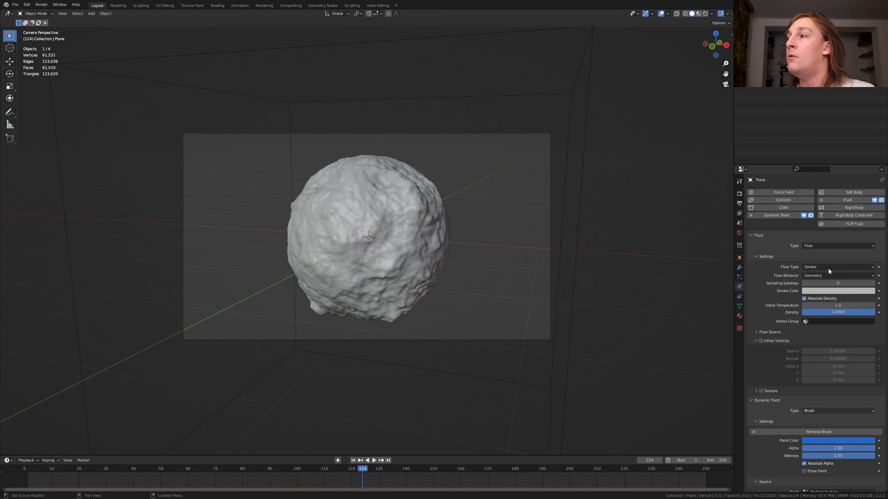
# Set the plane's flow type to Fire + Smoke and its flow behavior to Inflow
pyautogui.click(829, 264)
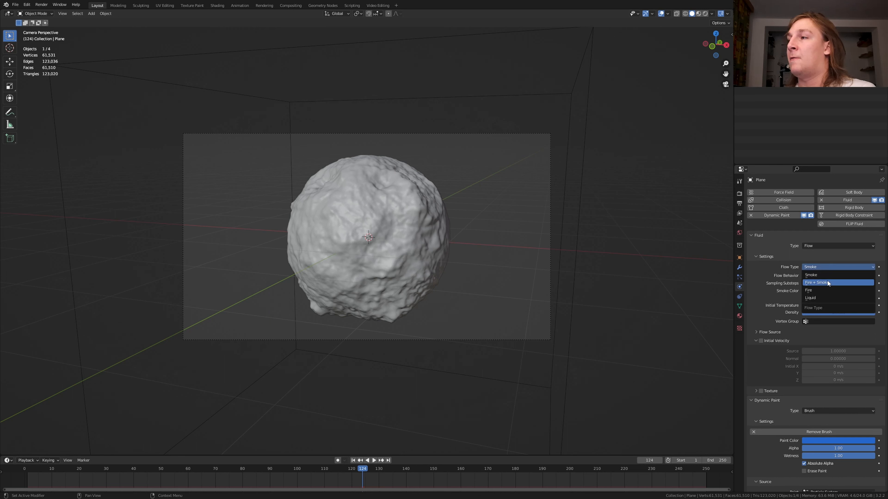
pyautogui.click(827, 281)
pyautogui.click(831, 277)
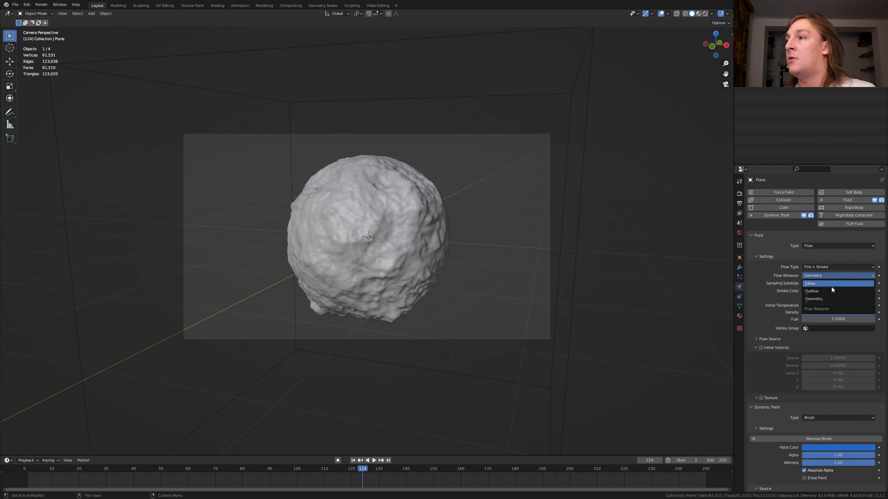
pyautogui.click(833, 283)
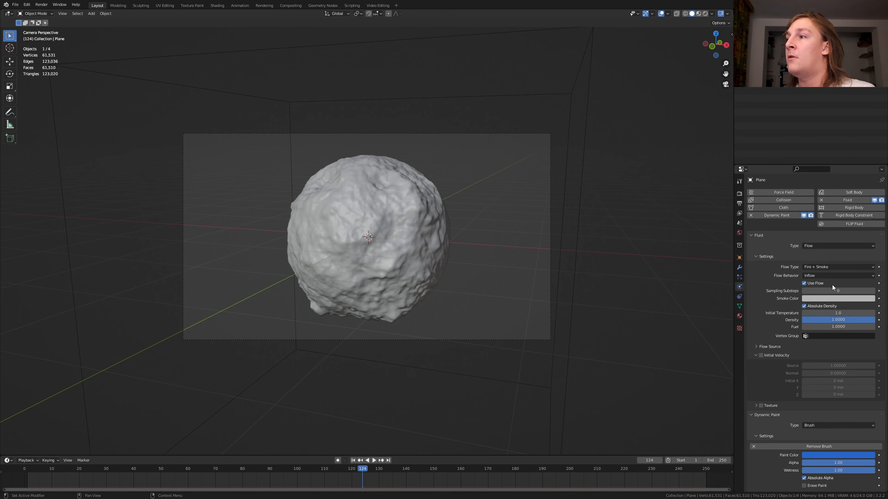
# Set the plane's flow source to Particle System and choose ParticleSystem as the emitting system
pyautogui.click(806, 346)
pyautogui.click(819, 357)
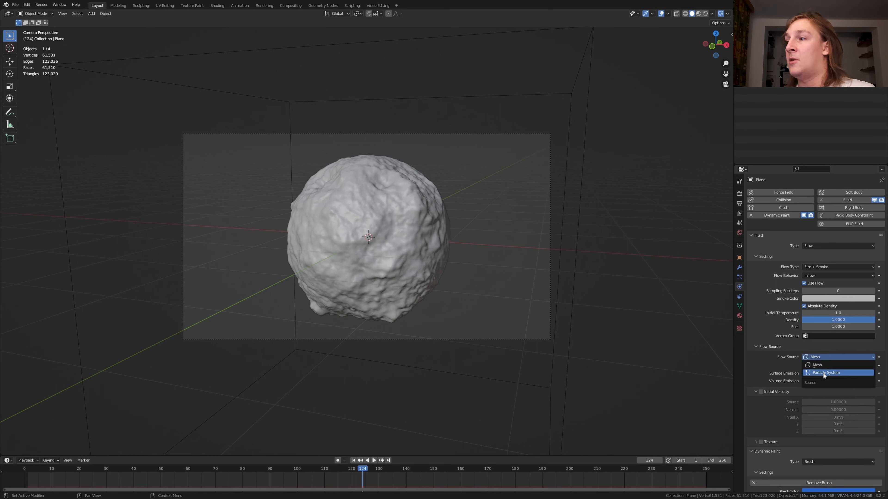
pyautogui.click(824, 373)
pyautogui.click(835, 366)
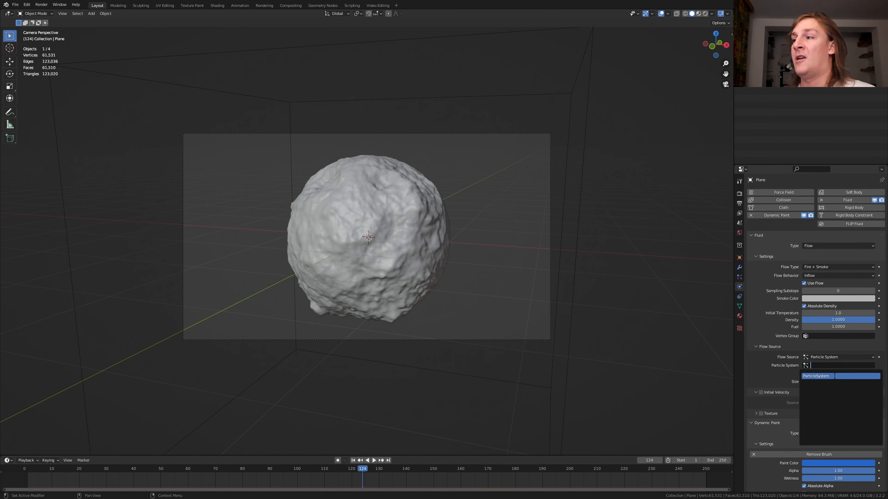
pyautogui.click(834, 377)
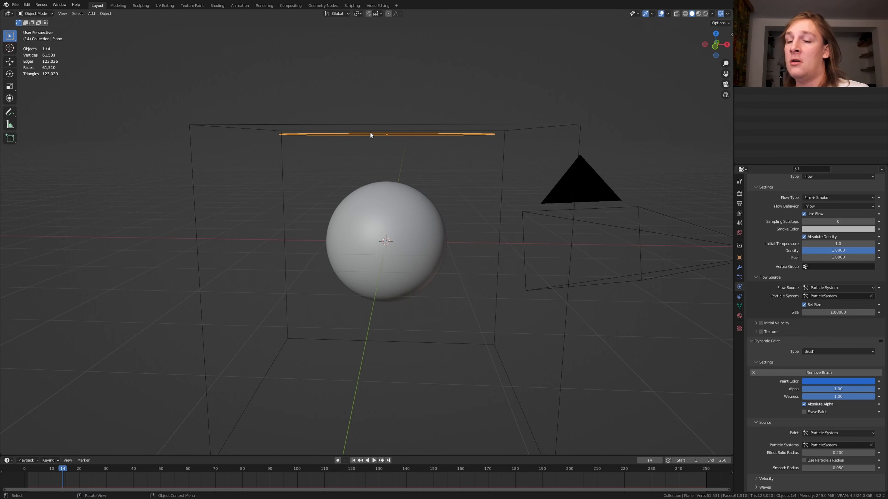
# Set the plane flow's sampling substeps to 5 and save the file
pyautogui.click(846, 222)
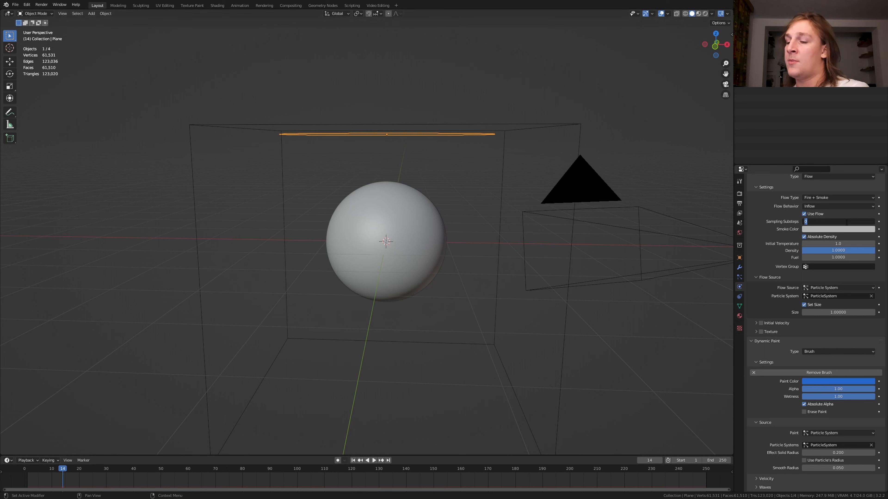
pyautogui.press('Return')
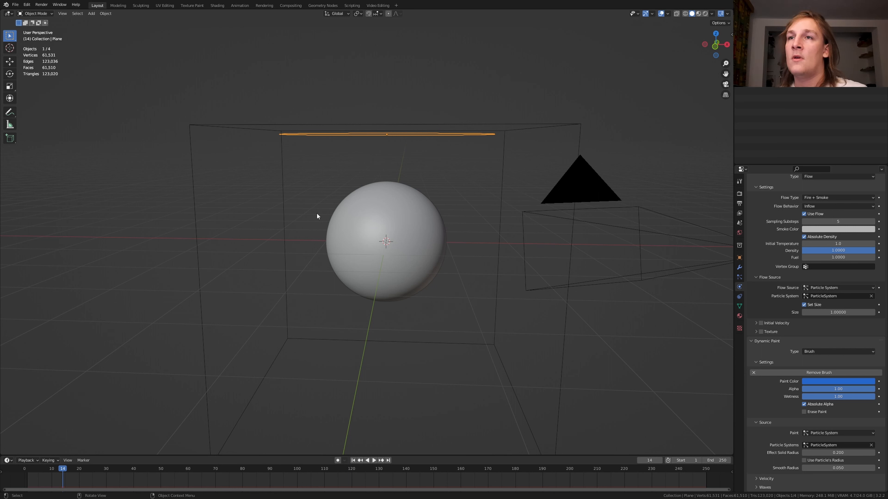
pyautogui.hotkey('ctrl', 's')
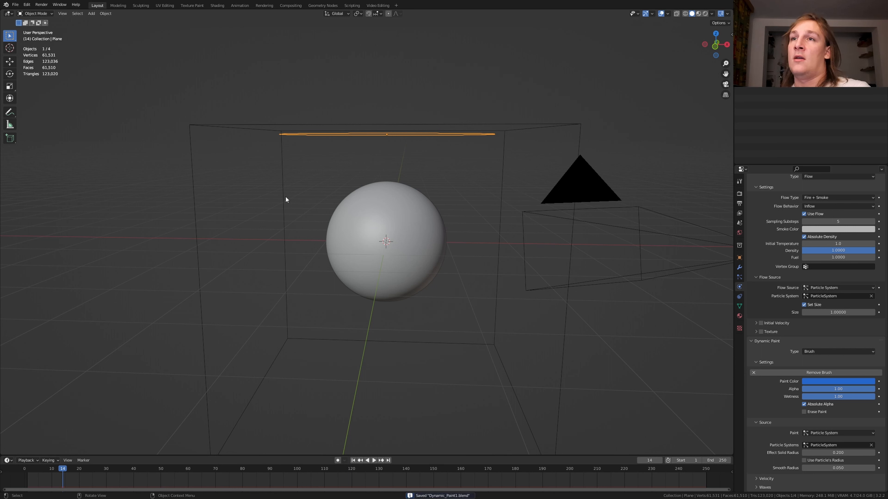
# Bake the complete gas simulation of the domain cube and save the file
pyautogui.click(285, 197)
pyautogui.scroll(-2, 802, 293)
pyautogui.scroll(3, 832, 252)
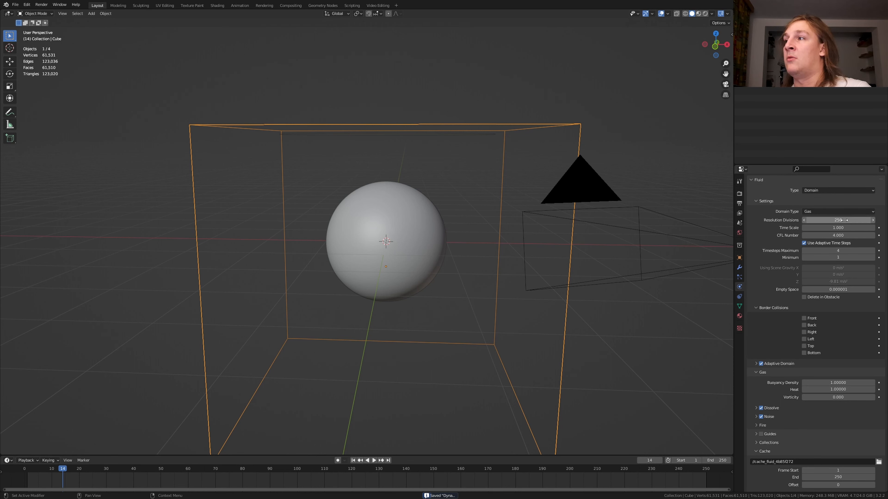
pyautogui.scroll(4, 838, 219)
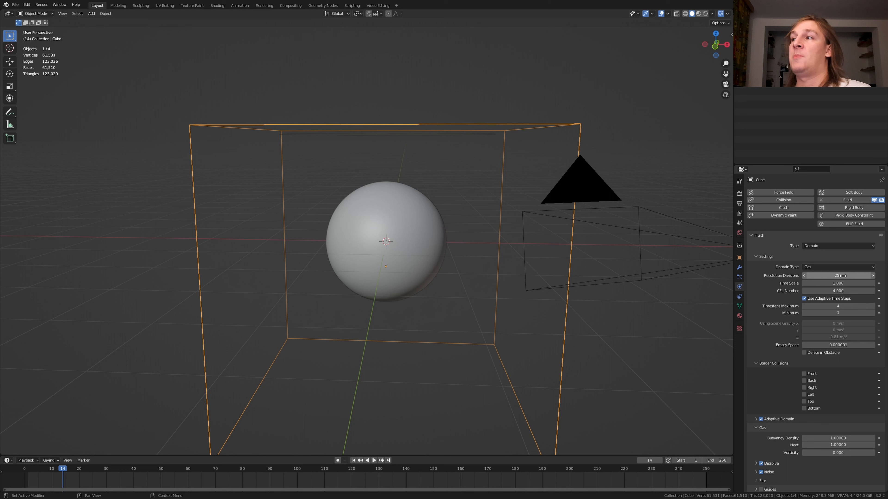
pyautogui.scroll(-9, 837, 350)
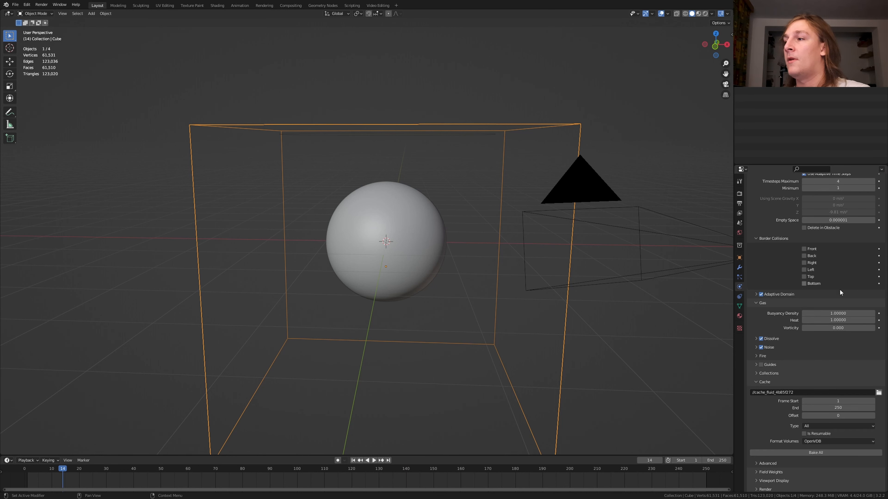
pyautogui.click(823, 450)
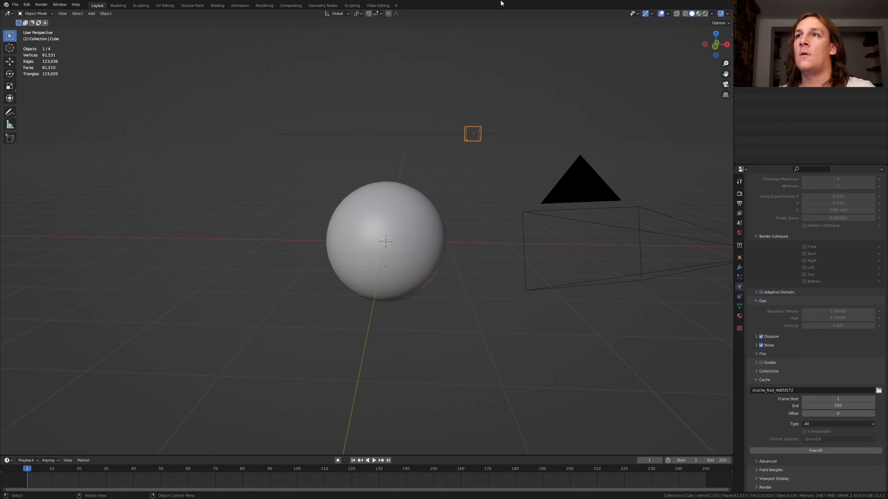
pyautogui.hotkey('ctrl', 's')
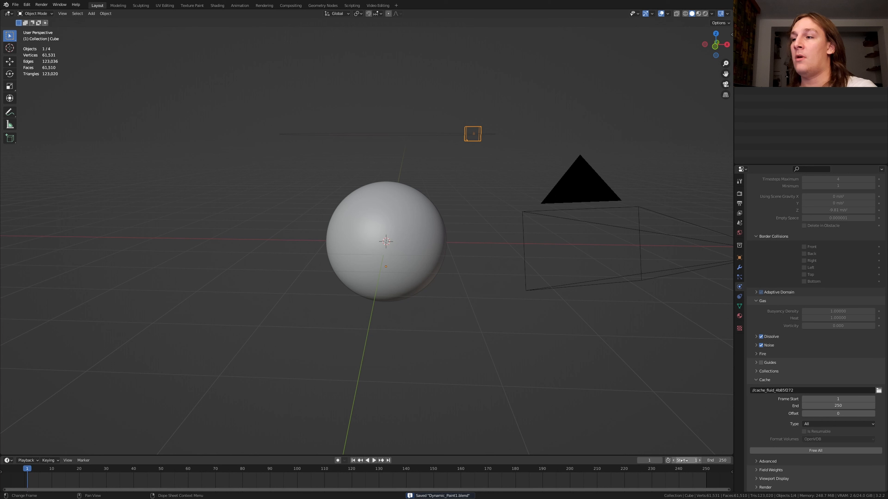
# Jump to frame 50 of the animation
pyautogui.click(649, 460)
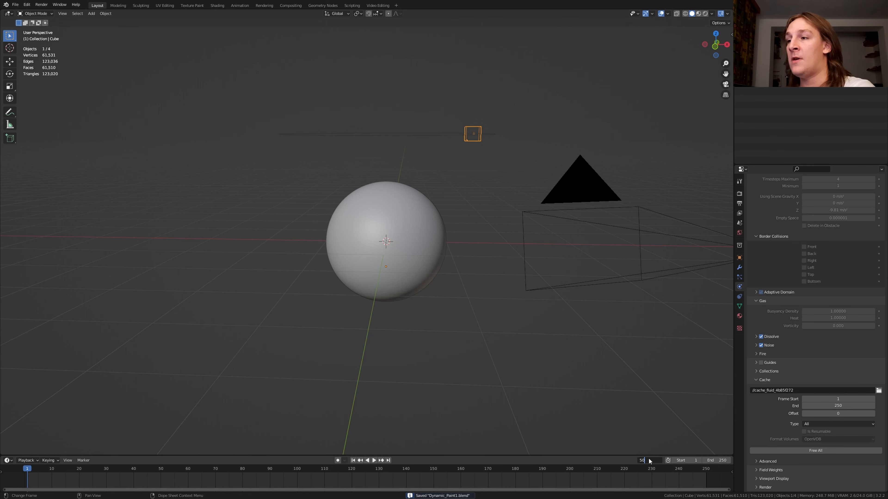
pyautogui.write('50')
pyautogui.press('Return')
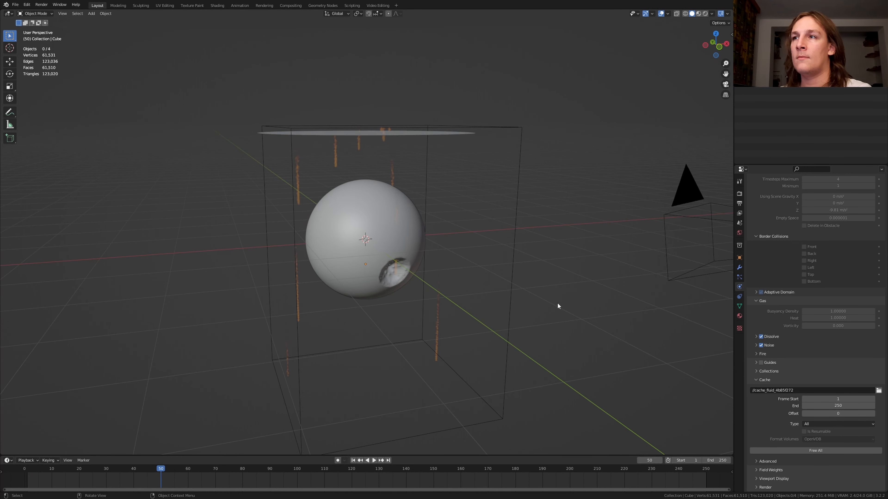
# Create a new material for the domain cube in the Shading workspace
pyautogui.click(515, 240)
pyautogui.click(217, 5)
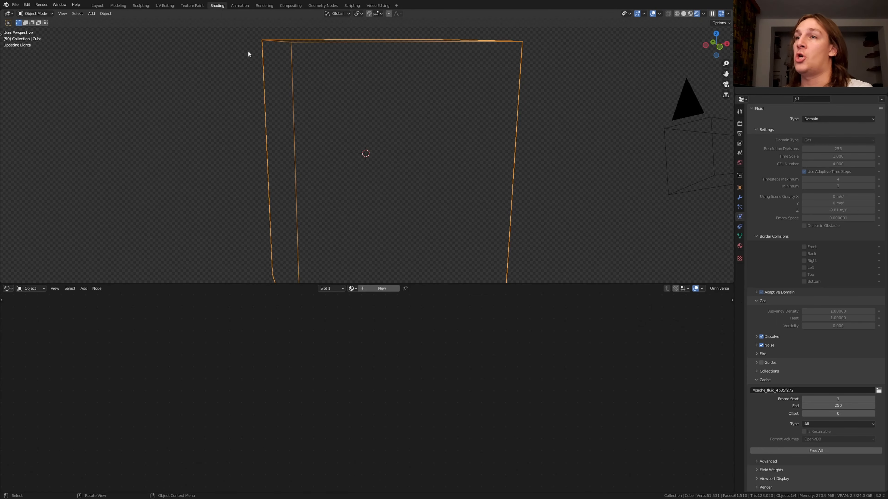
pyautogui.click(383, 290)
# Replace the material's Principled BSDF with a Principled Volume node connected to the Material Output's Volume input
pyautogui.moveTo(279, 360); pyautogui.dragTo(495, 416, button='middle')
pyautogui.scroll(-7, 482, 408)
pyautogui.click(375, 361)
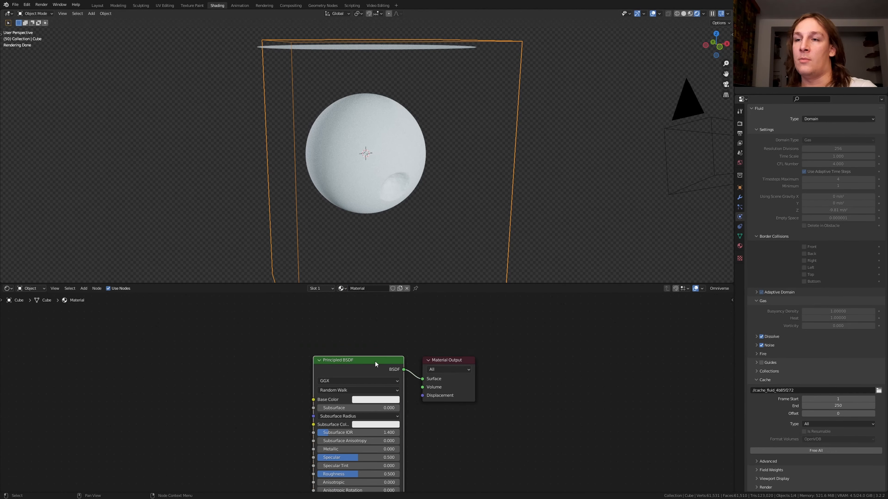
pyautogui.press('x')
pyautogui.hotkey('shift', 'a')
pyautogui.write('vol')
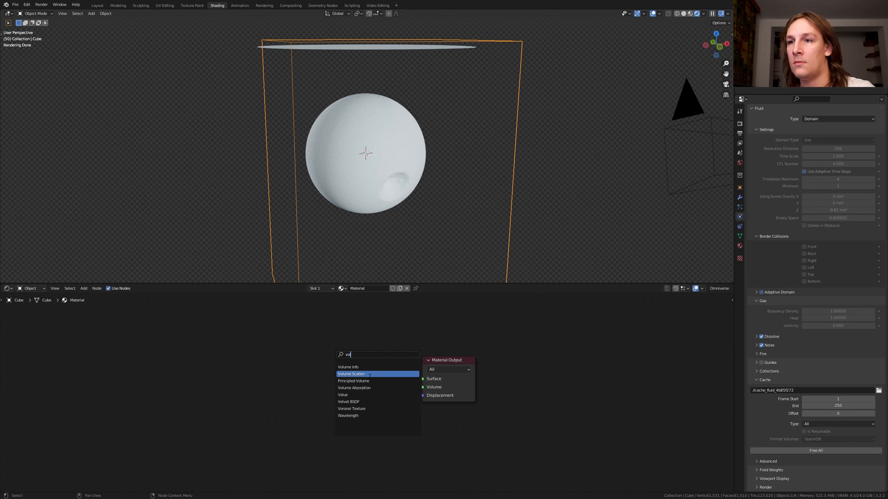
pyautogui.click(353, 388)
pyautogui.click(318, 362)
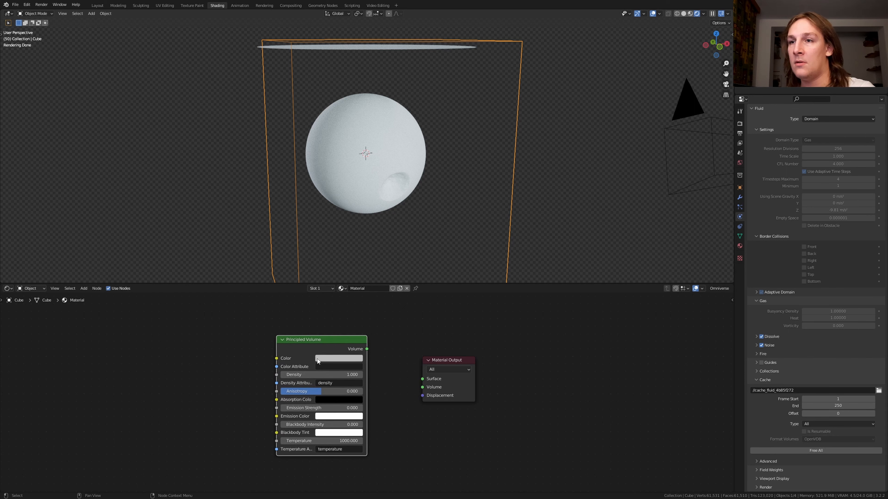
pyautogui.moveTo(363, 350); pyautogui.dragTo(424, 391)
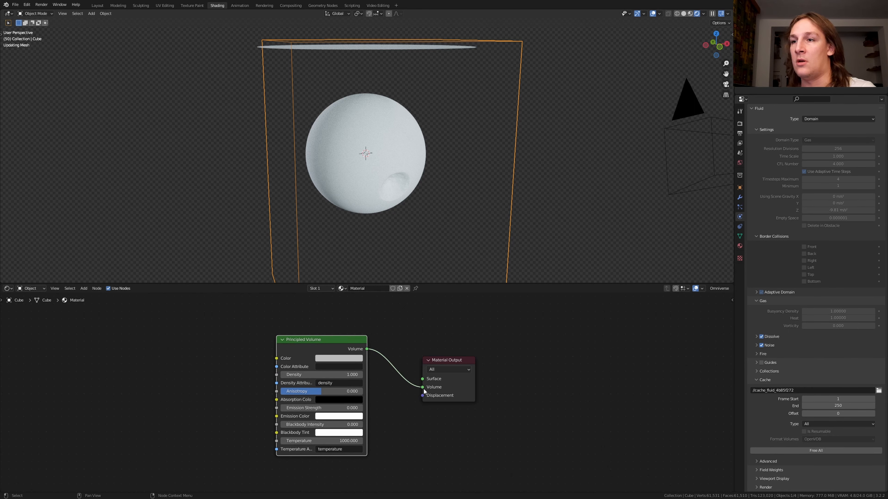
# Set the Principled Volume's density to 1000
pyautogui.moveTo(282, 354); pyautogui.dragTo(386, 358, button='middle')
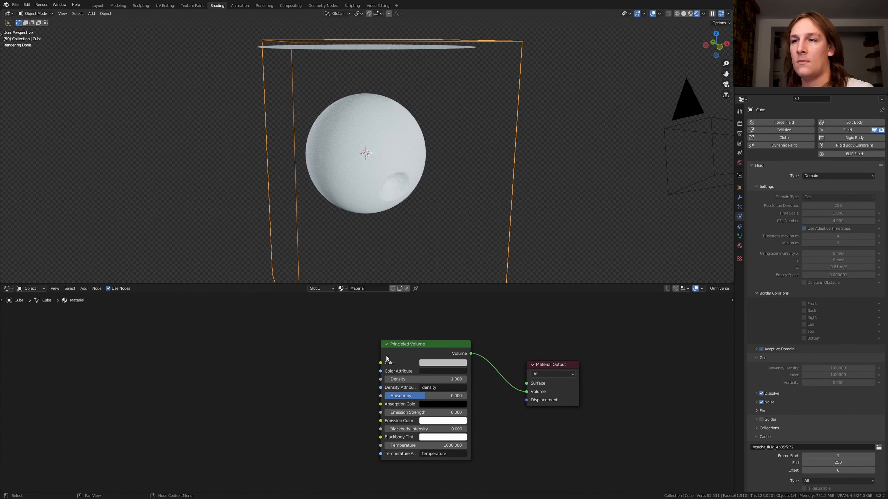
pyautogui.click(433, 379)
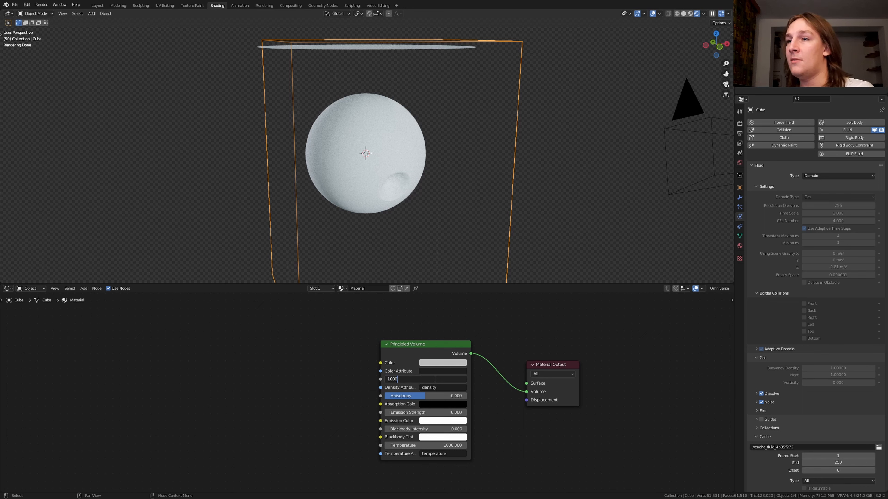
pyautogui.write('1000')
pyautogui.press('Return')
# Add a Math node and connect its value to the Principled Volume's Emission Strength
pyautogui.hotkey('shift', 'a')
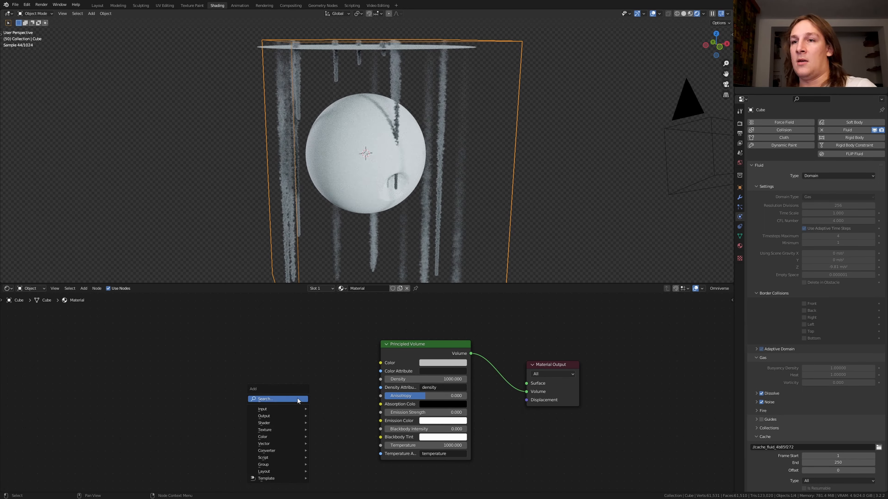
pyautogui.click(298, 398)
pyautogui.write('m')
pyautogui.click(330, 410)
pyautogui.click(311, 392)
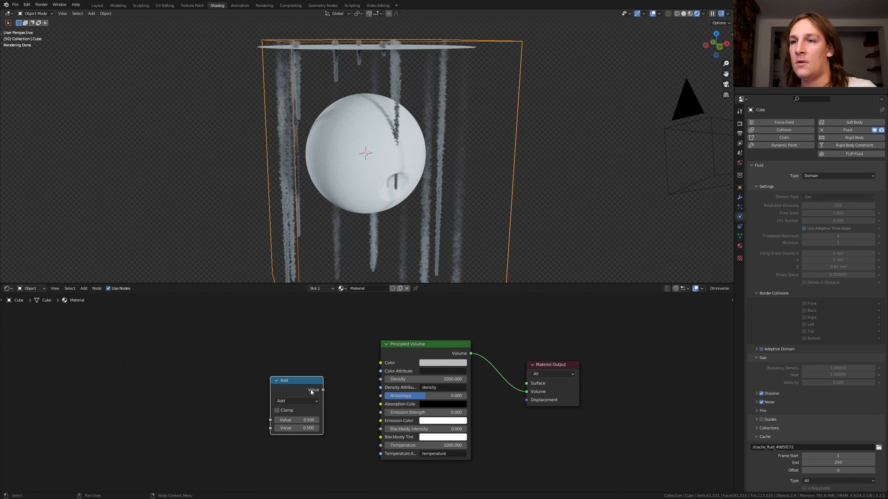
pyautogui.moveTo(322, 390); pyautogui.dragTo(381, 412)
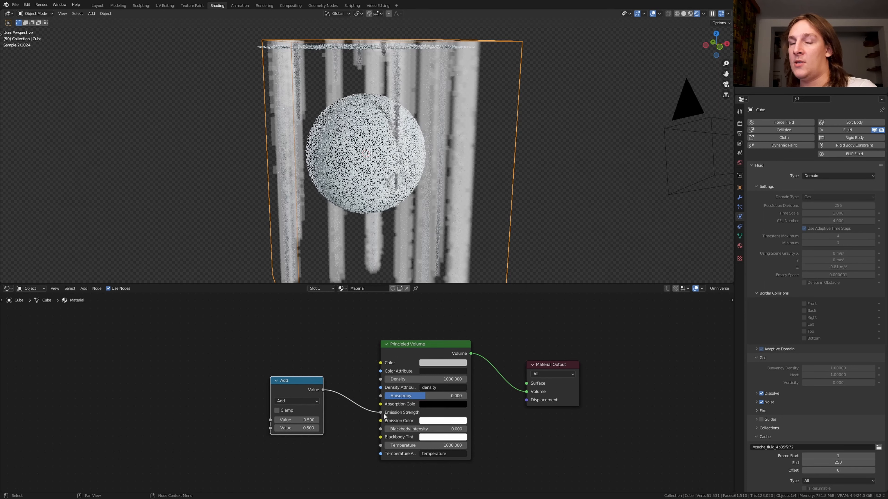
# Move the Math node slightly closer to the Principled Volume and set its second value to 1000
pyautogui.moveTo(294, 394); pyautogui.dragTo(309, 381)
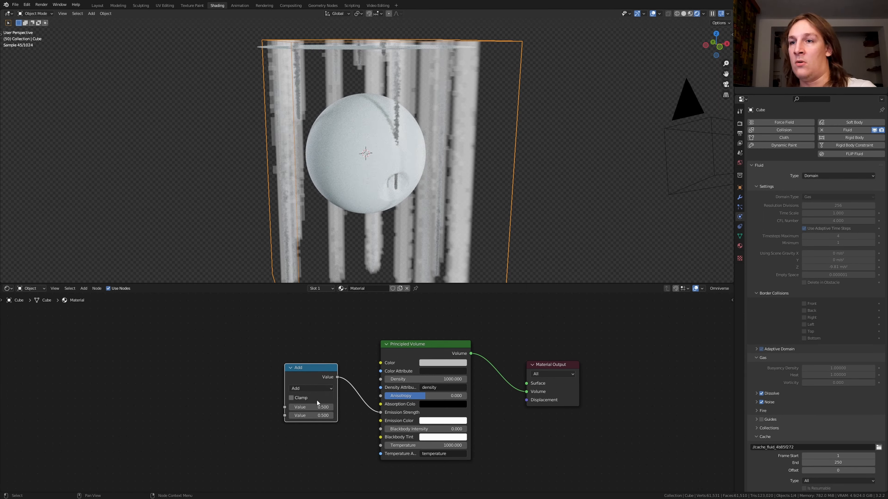
pyautogui.click(317, 416)
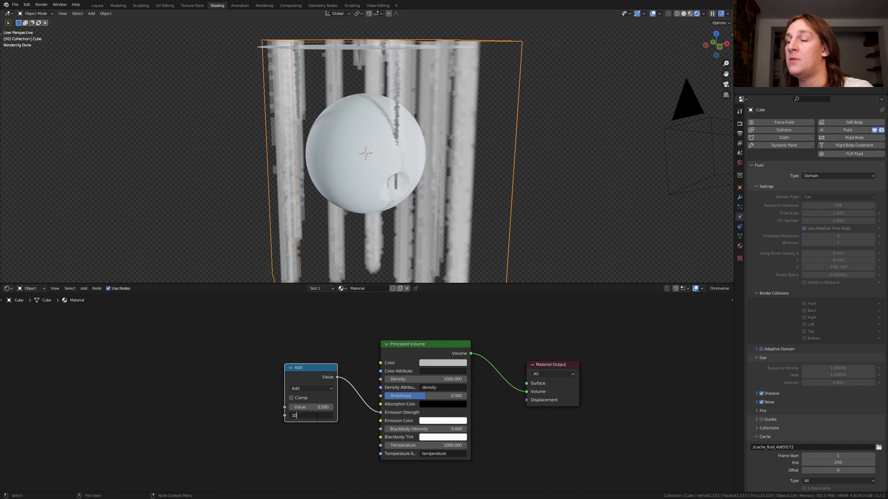
pyautogui.press('Return')
pyautogui.moveTo(132, 338); pyautogui.dragTo(297, 359, button='middle')
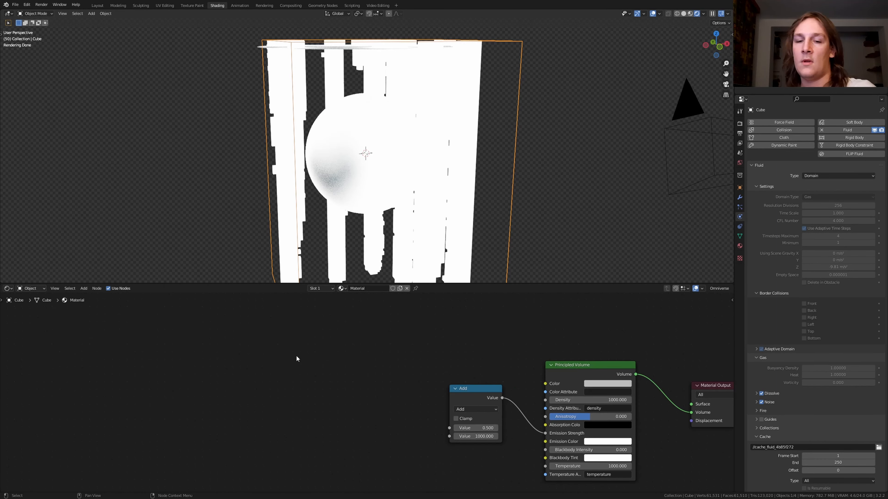
# Add an Attribute node named heat and connect its Fac output to the Math node's first value
pyautogui.hotkey('shift', 'a')
pyautogui.write('att')
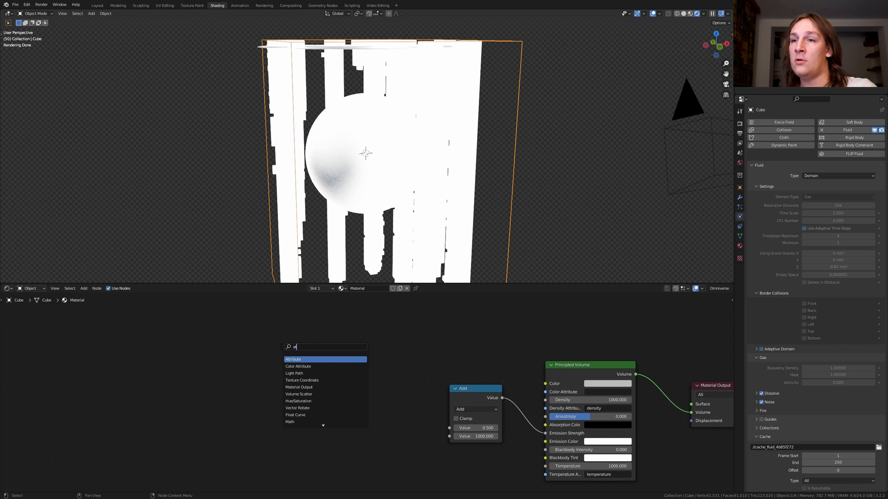
pyautogui.click(314, 360)
pyautogui.click(260, 382)
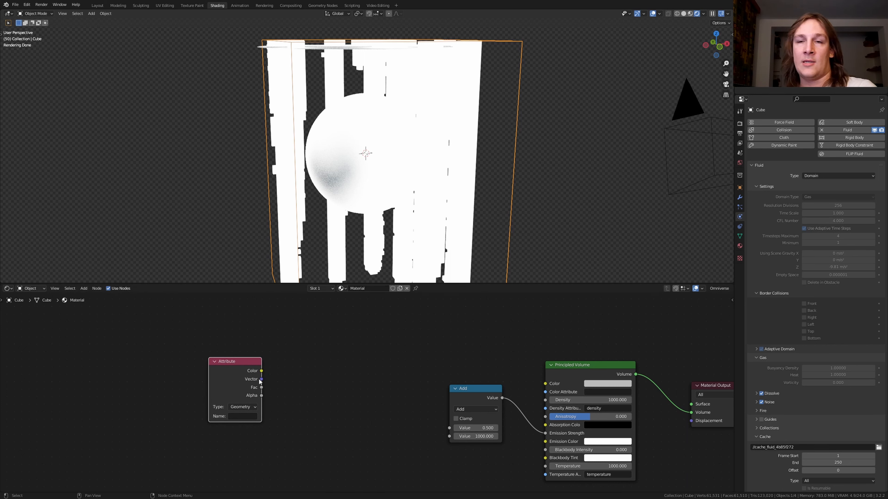
pyautogui.moveTo(262, 387); pyautogui.dragTo(450, 428)
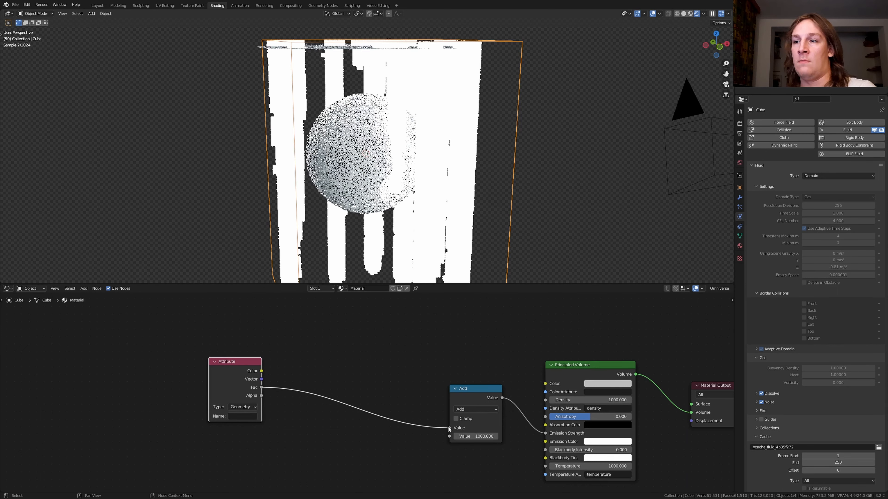
pyautogui.click(243, 416)
pyautogui.write('heat')
pyautogui.press('Return')
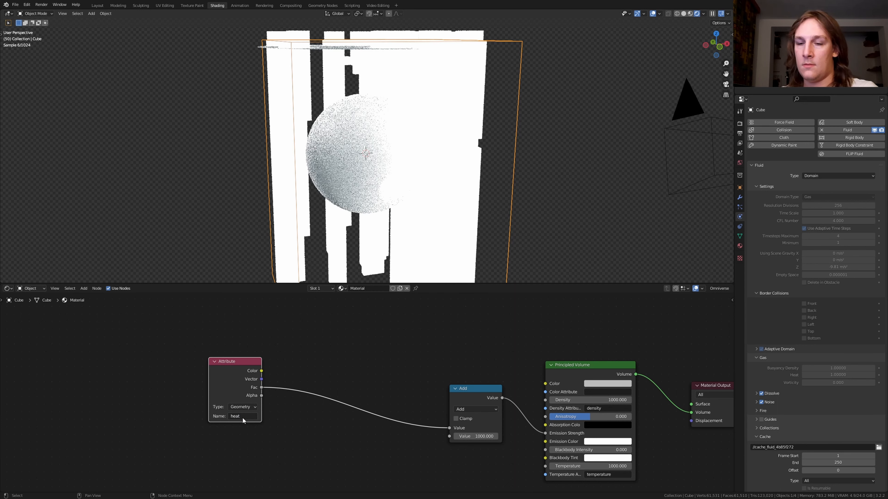
# Insert a ColorRamp node on the link between the Attribute and Math nodes
pyautogui.hotkey('shift', 'a')
pyautogui.write('c')
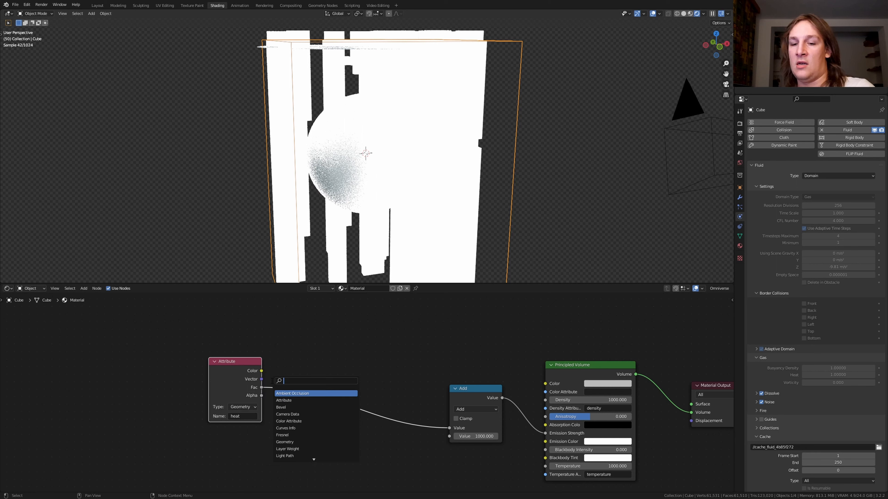
pyautogui.write('olor')
pyautogui.press('Return')
pyautogui.click(350, 369)
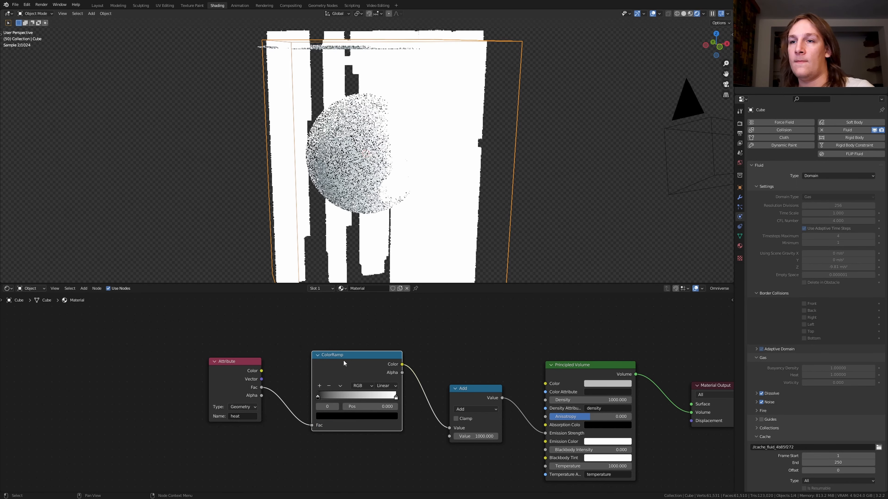
# Duplicate the ColorRamp below the original, feed it from the Attribute's Fac, and connect its color to the Principled Volume's Emission Color
pyautogui.hotkey('shift', 'd')
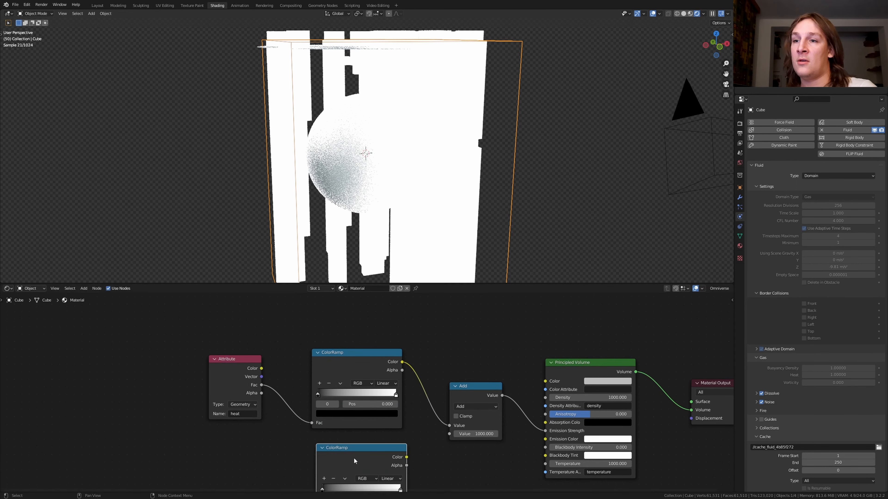
pyautogui.click(351, 400)
pyautogui.moveTo(257, 344); pyautogui.dragTo(312, 472)
pyautogui.moveTo(402, 410); pyautogui.dragTo(542, 395)
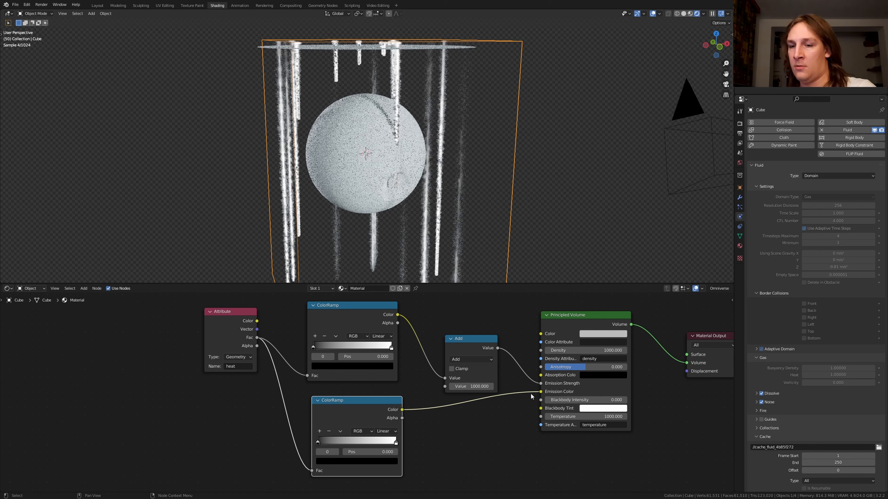
# Move the duplicated ColorRamp's black stop to about 0.82 and recolor it bright orange
pyautogui.moveTo(345, 443); pyautogui.dragTo(386, 445)
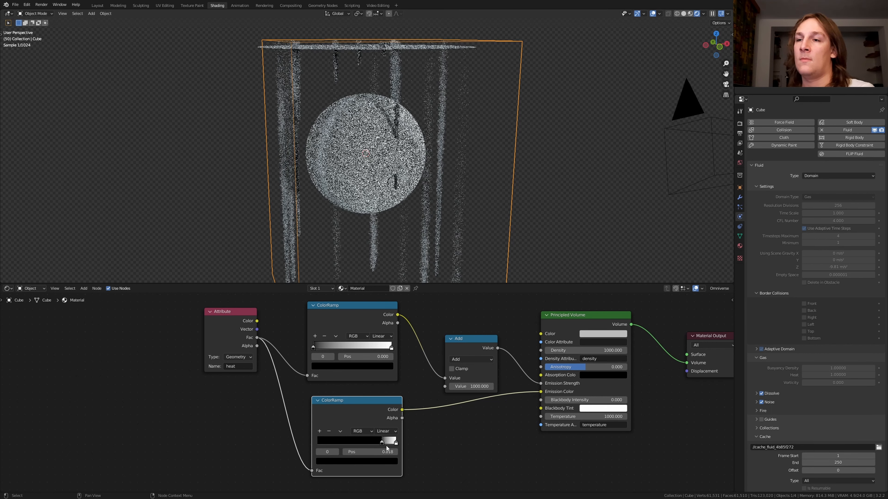
pyautogui.click(380, 462)
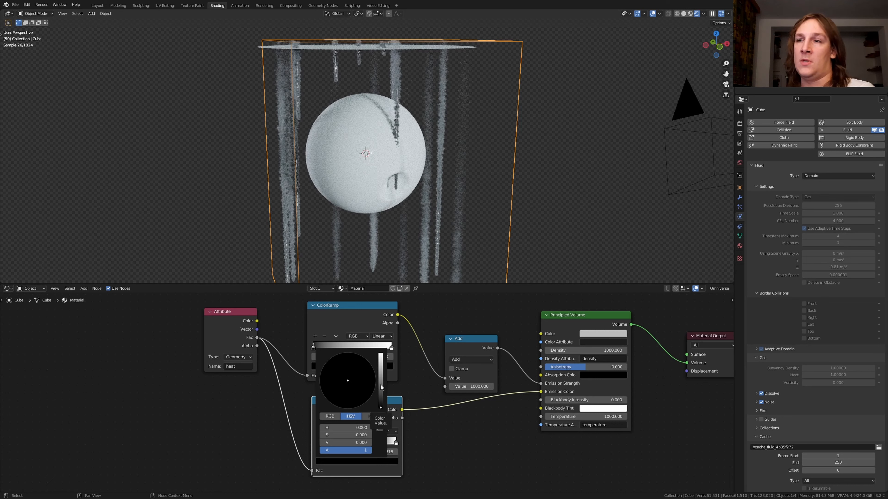
pyautogui.moveTo(380, 385); pyautogui.dragTo(378, 358)
pyautogui.moveTo(348, 383); pyautogui.dragTo(342, 400)
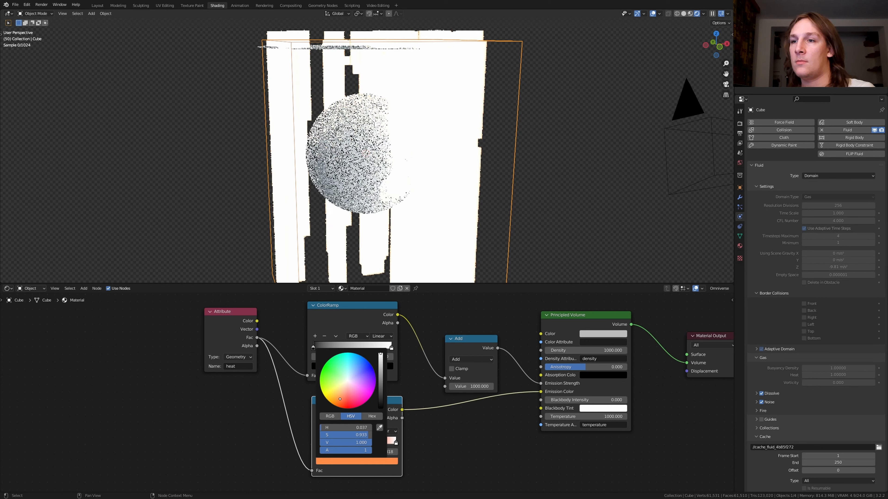
# Recolor the duplicated ColorRamp's white end stop golden yellow
pyautogui.click(396, 443)
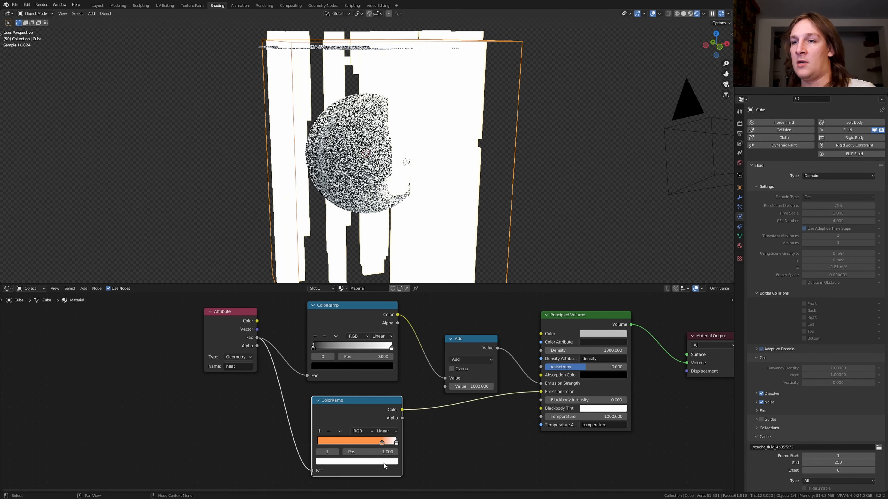
pyautogui.click(390, 462)
pyautogui.click(332, 394)
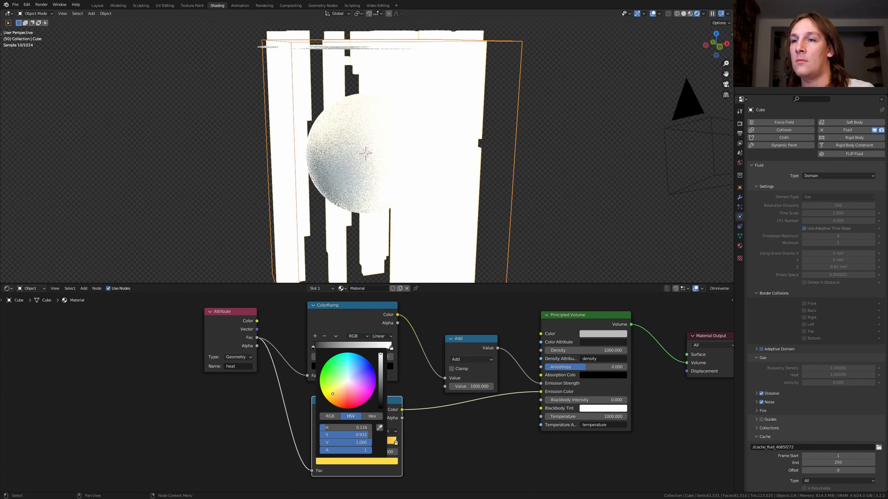
# On the original ColorRamp, move the black stop to about 0.31 and the white stop to about 0.74, and add another black stop at about 0.81
pyautogui.moveTo(313, 348); pyautogui.dragTo(337, 346)
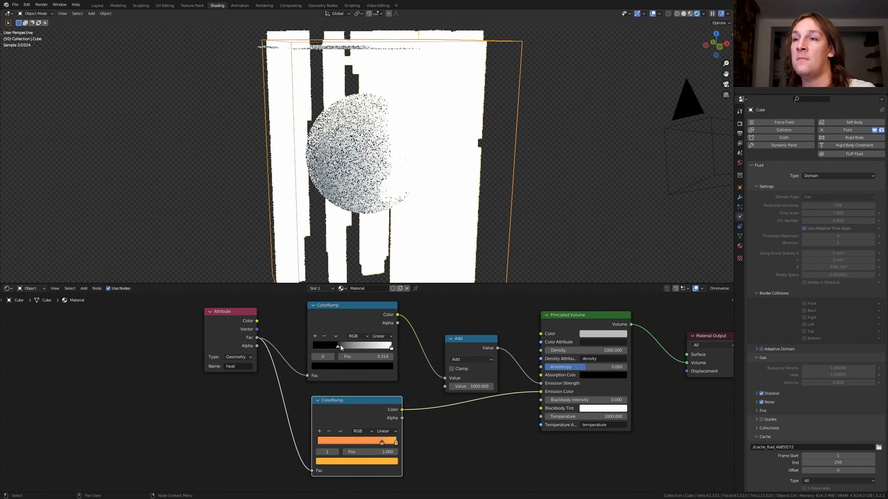
pyautogui.moveTo(394, 348); pyautogui.dragTo(370, 347)
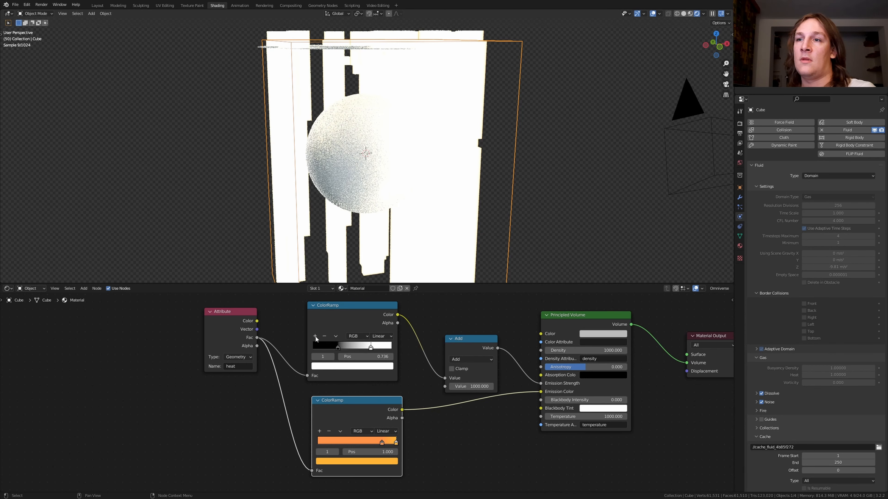
pyautogui.click(315, 336)
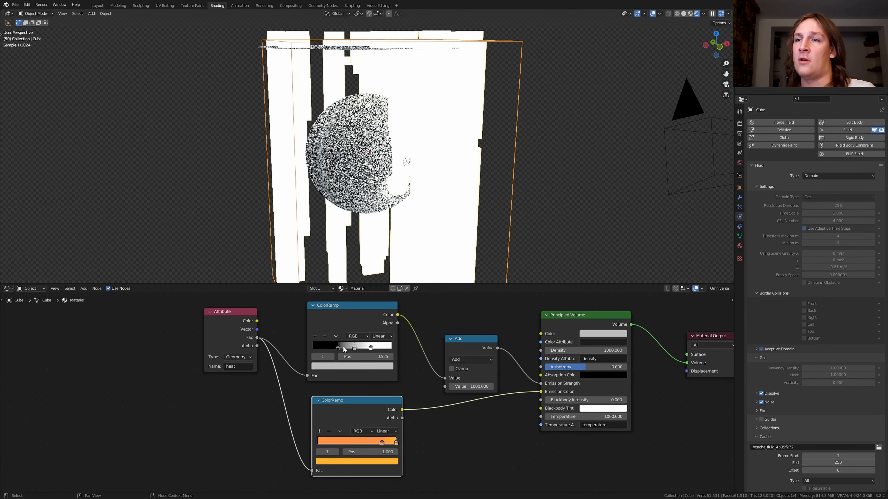
pyautogui.click(358, 367)
pyautogui.moveTo(373, 306); pyautogui.dragTo(375, 313)
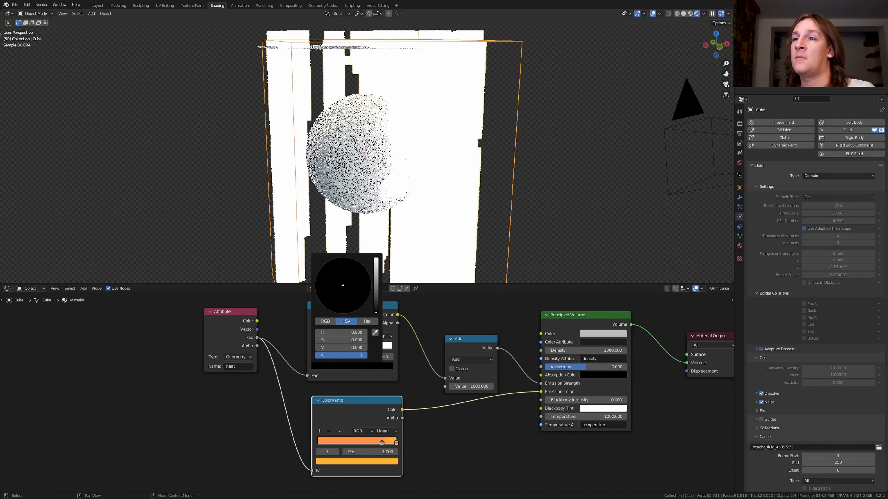
pyautogui.moveTo(354, 349); pyautogui.dragTo(377, 351)
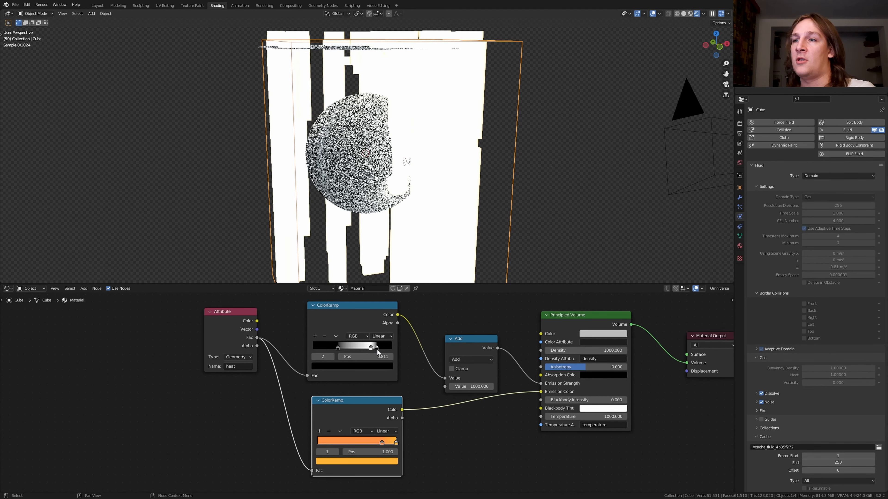
# Switch the Math node's operation to Multiply
pyautogui.click(481, 360)
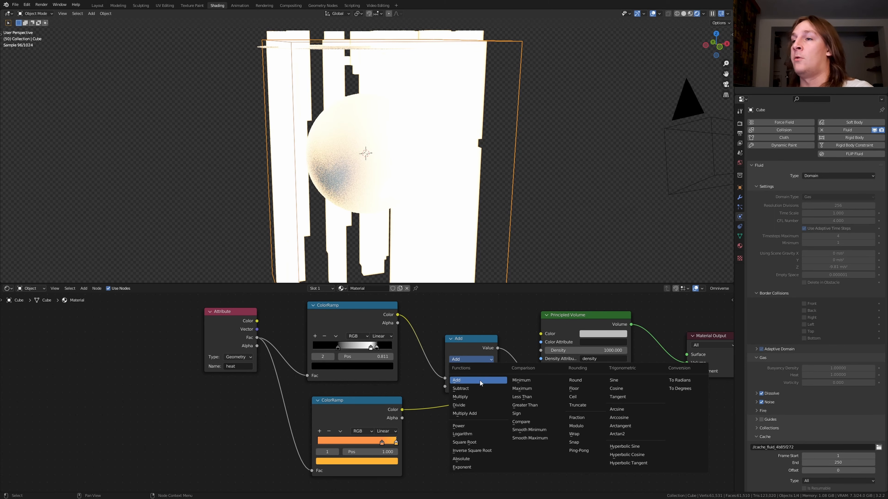
pyautogui.click(475, 398)
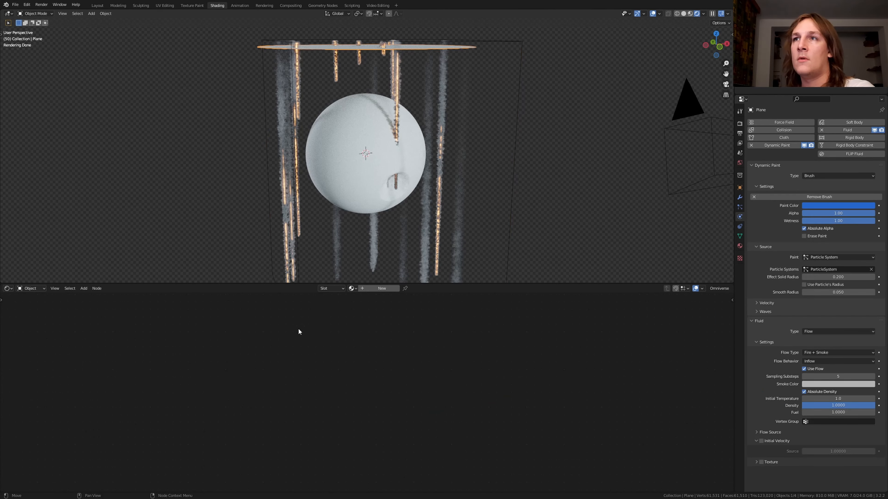
# Give the icosphere a new material and replace its Principled BSDF with a Glass BSDF connected to the Material Output's Surface
pyautogui.click(361, 165)
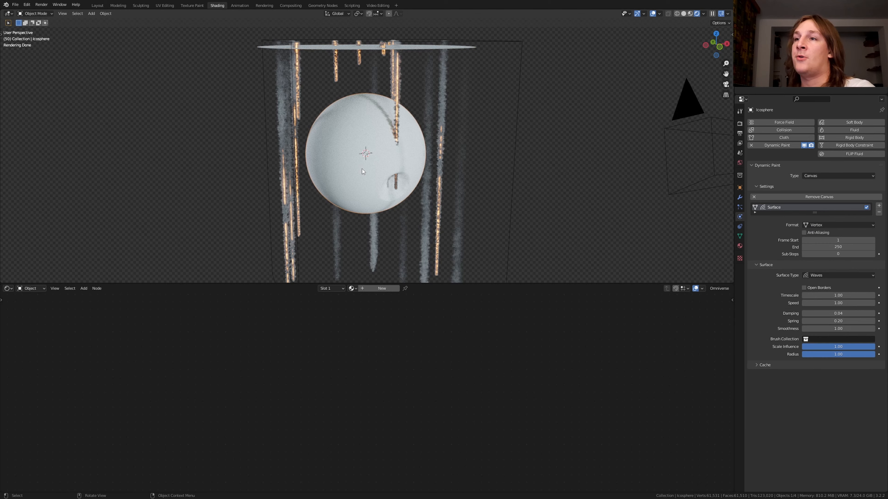
pyautogui.click(374, 288)
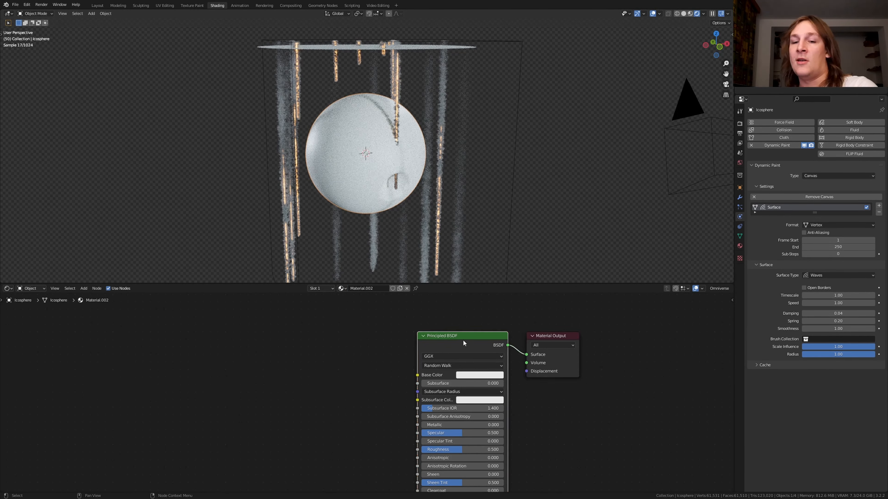
pyautogui.press('x')
pyautogui.hotkey('shift', 'a')
pyautogui.click(366, 350)
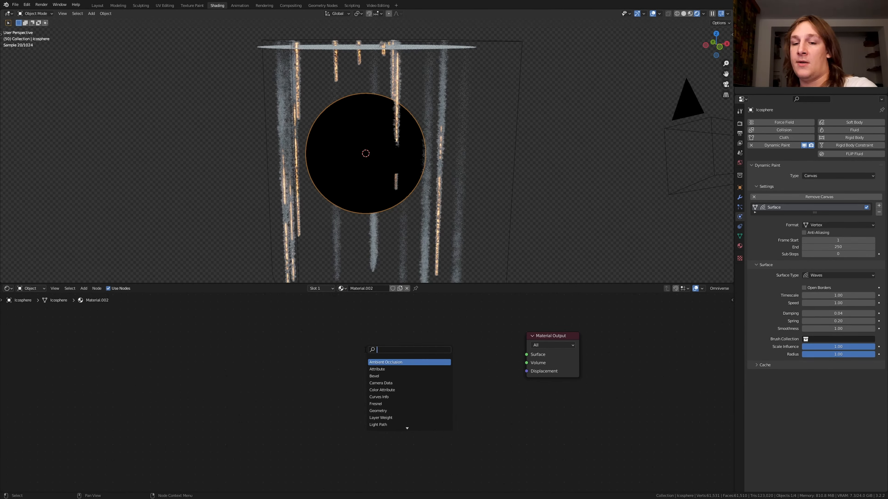
pyautogui.write('g')
pyautogui.click(401, 362)
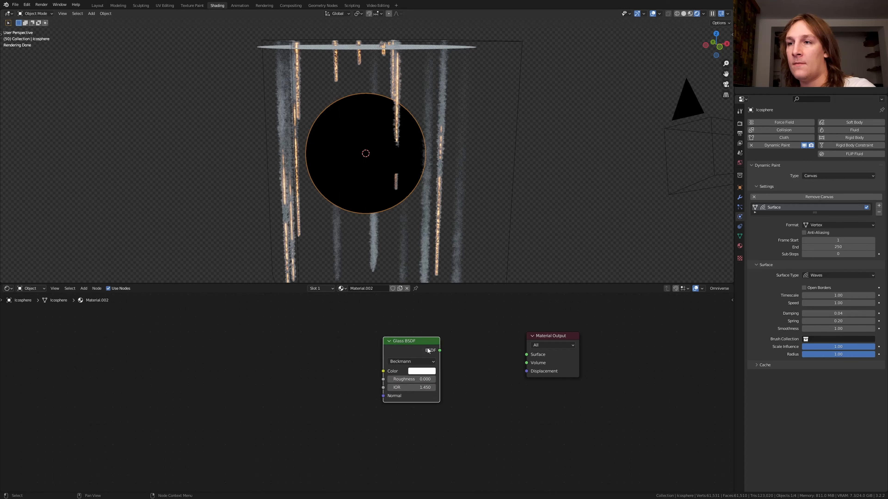
pyautogui.moveTo(440, 350); pyautogui.dragTo(527, 355)
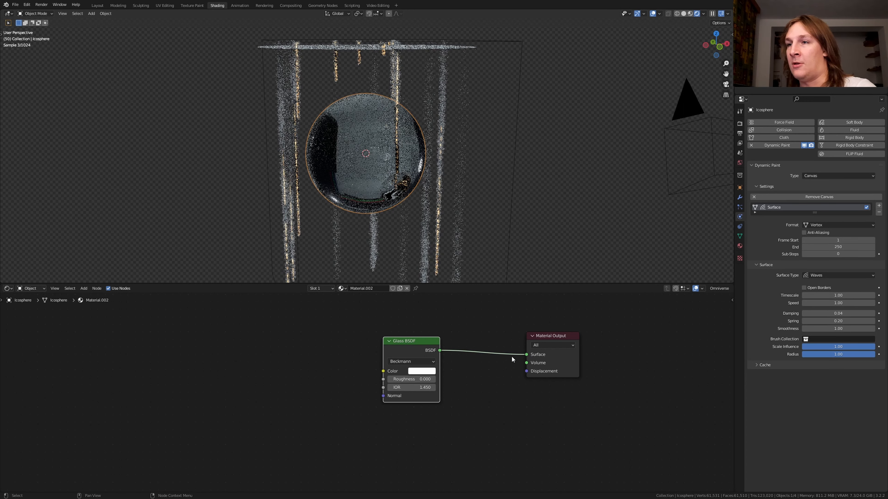
# Drive the Glass BSDF's color with the Fresnel output of a new Layer Weight node
pyautogui.moveTo(383, 371); pyautogui.dragTo(314, 355)
pyautogui.write('fre')
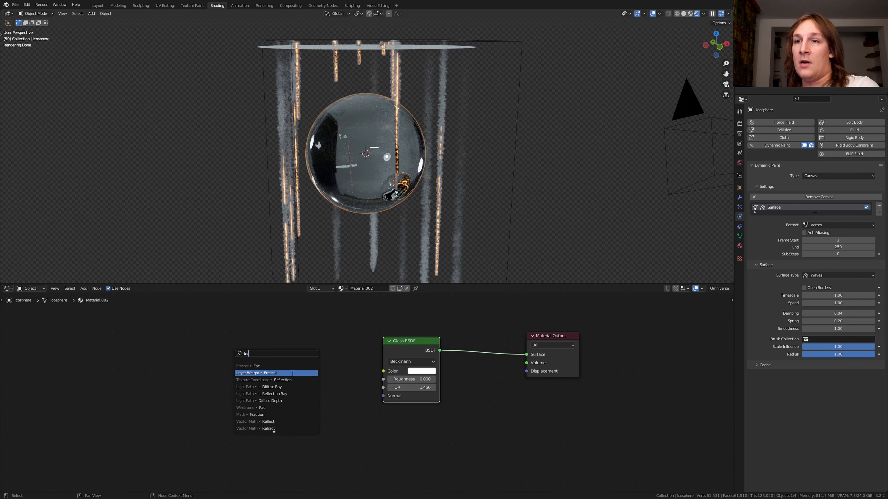
pyautogui.click(260, 372)
pyautogui.click(262, 371)
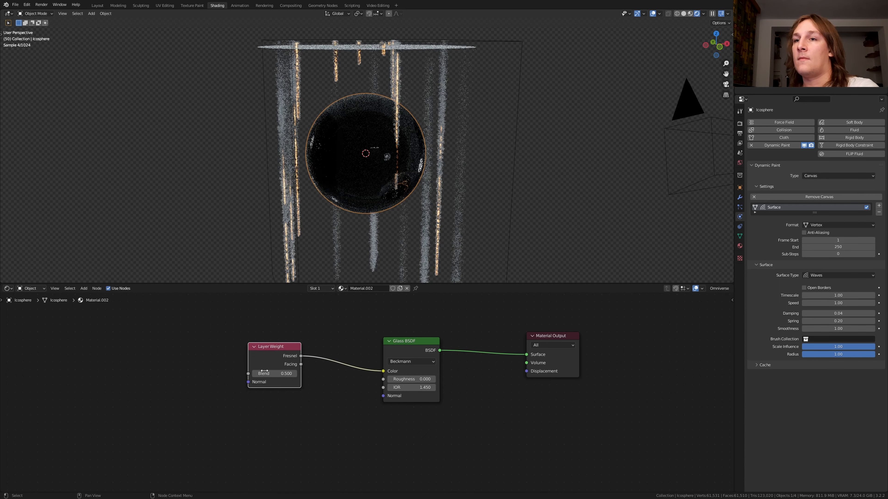
# Set the final render's max samples to 128 and use OptiX as its denoiser
pyautogui.click(740, 123)
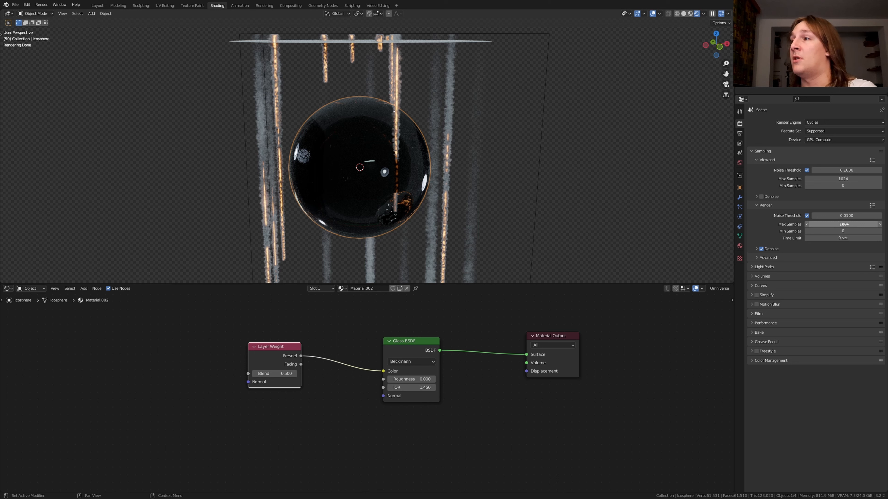
pyautogui.click(756, 247)
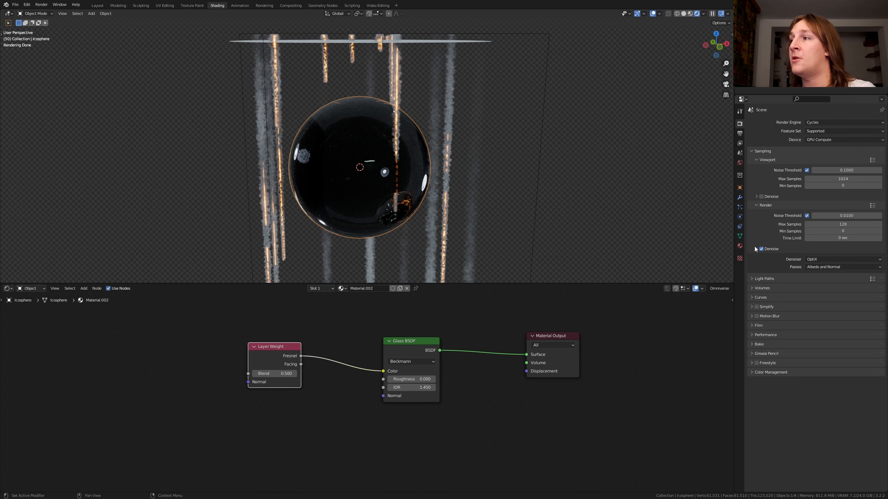
pyautogui.click(823, 259)
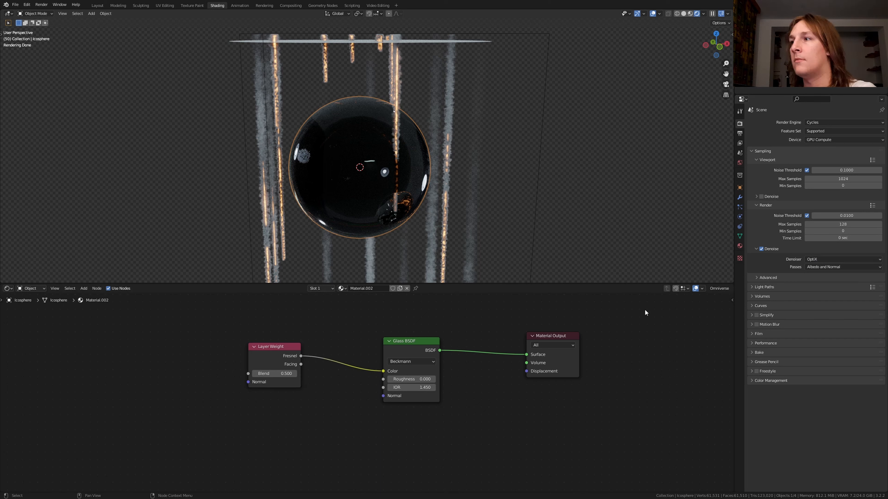
# Enable Transparent Glass in the film settings and set the color management look to Very High Contrast
pyautogui.click(758, 334)
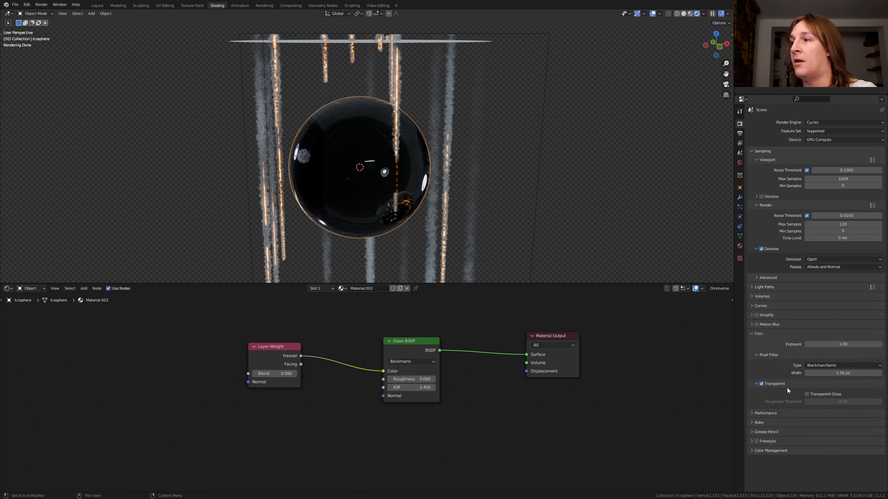
pyautogui.click(806, 394)
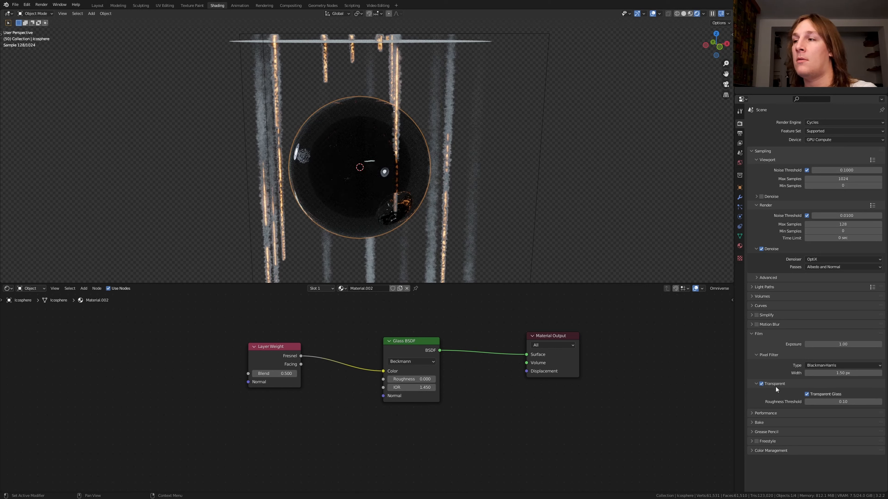
pyautogui.click(751, 451)
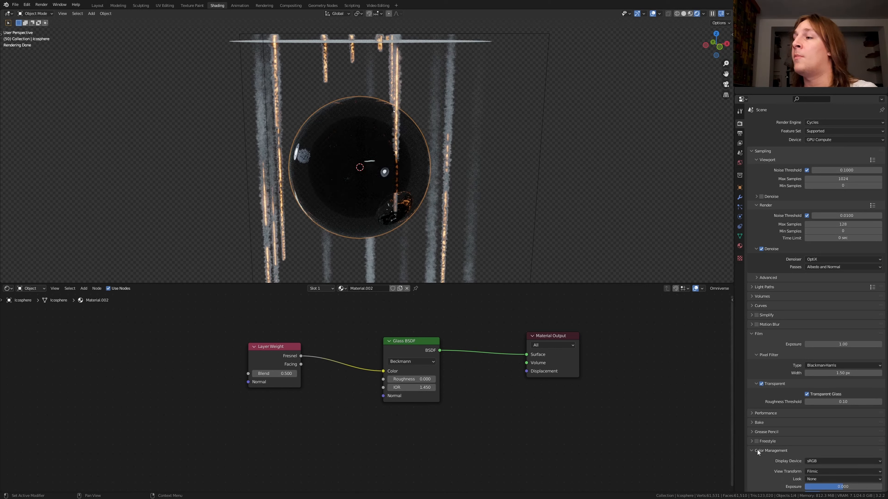
pyautogui.scroll(-2, 803, 455)
pyautogui.click(823, 452)
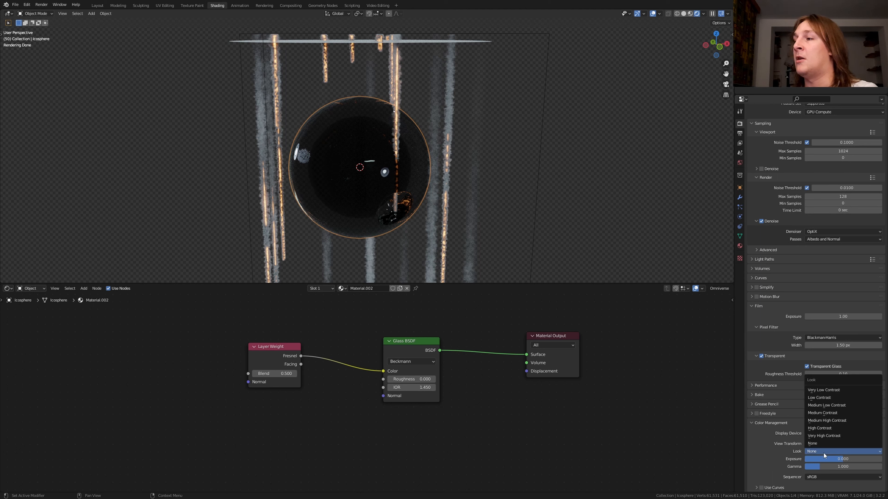
pyautogui.click(829, 436)
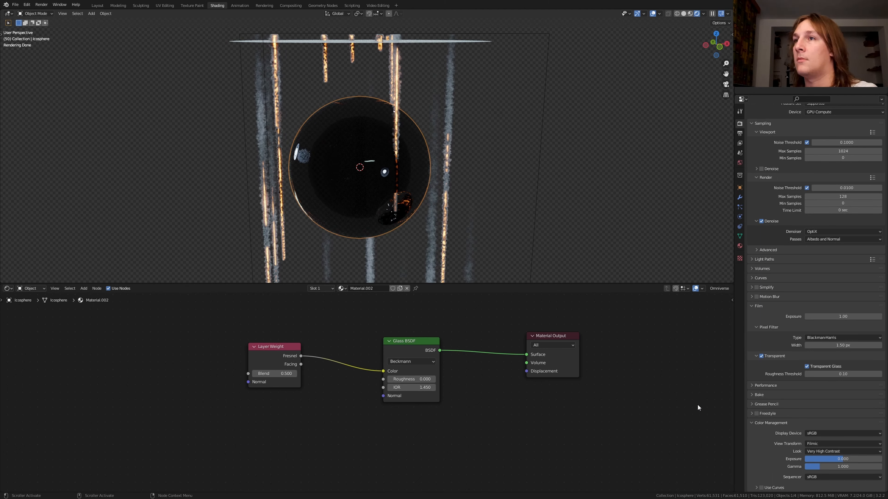
# Enable Motion Blur in the render settings and set its shutter to 0.10
pyautogui.scroll(2, 755, 371)
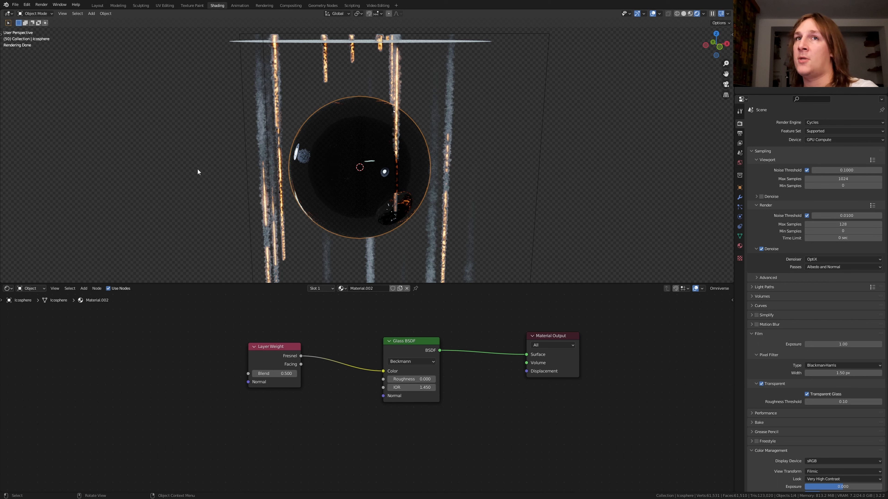
pyautogui.click(752, 325)
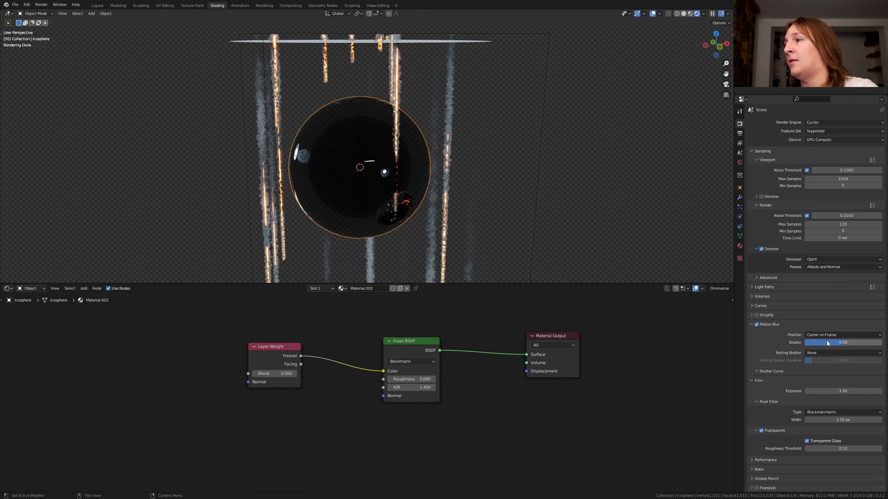
pyautogui.click(842, 342)
pyautogui.write('.1')
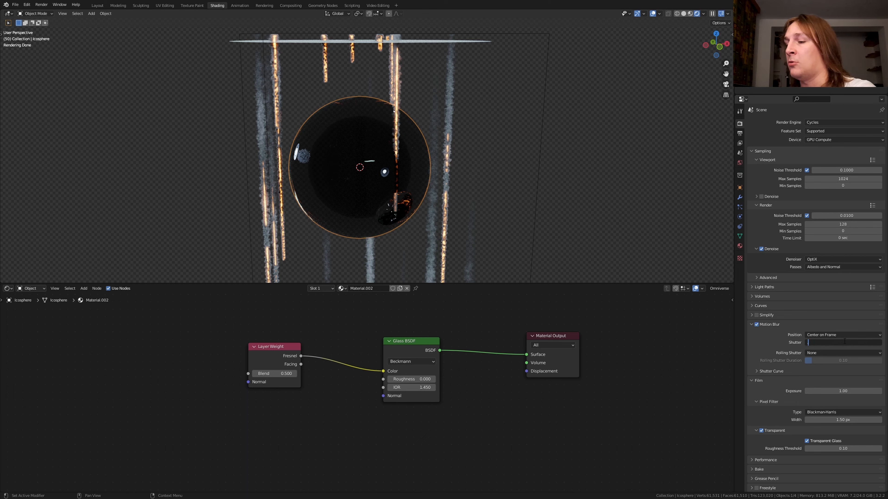
pyautogui.press('Return')
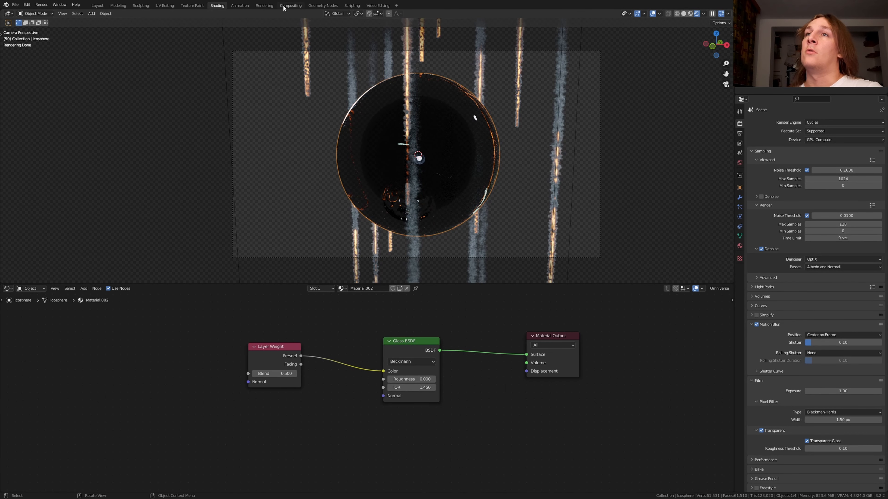
# Switch to the Compositing workspace and set the render output format to JPEG at 100% quality
pyautogui.click(290, 5)
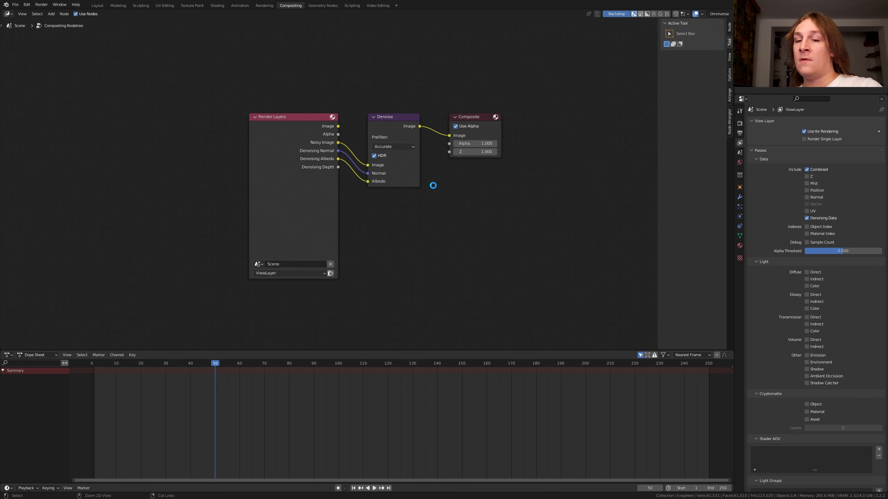
pyautogui.click(742, 132)
pyautogui.click(841, 295)
pyautogui.click(752, 329)
pyautogui.click(816, 297)
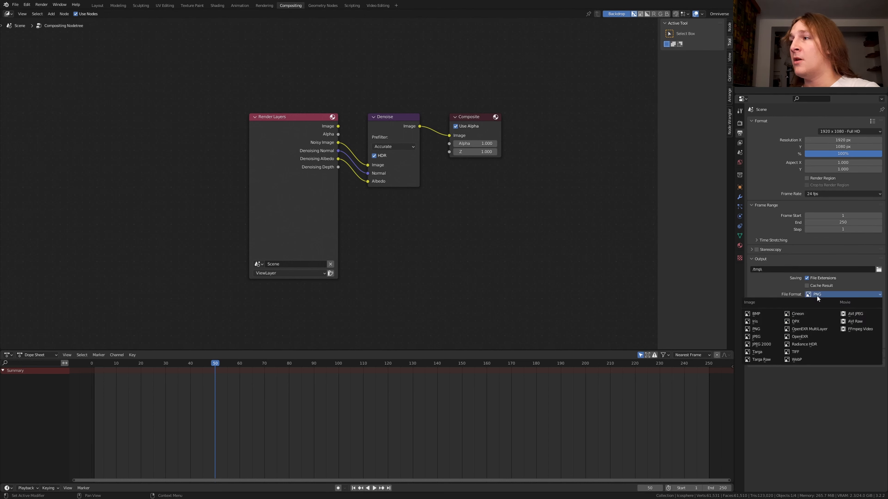
pyautogui.click(756, 337)
pyautogui.moveTo(873, 309); pyautogui.dragTo(882, 312)
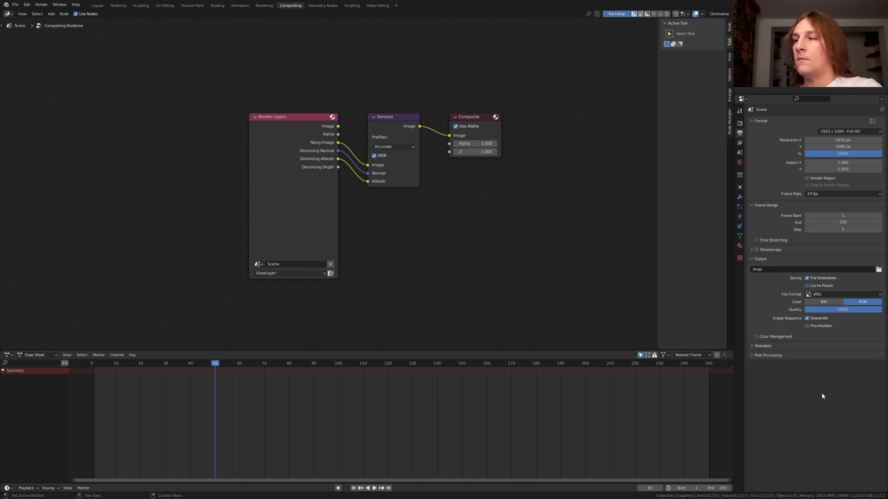
# Direct the render output to the Renderd_Images folder inside Dynamic_Paint, using the file name prefix Renderd_Images_
pyautogui.click(878, 269)
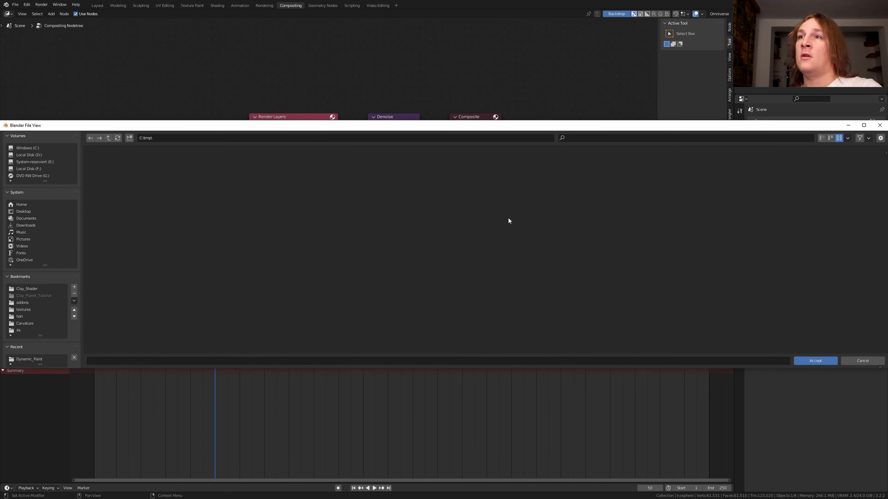
pyautogui.click(359, 138)
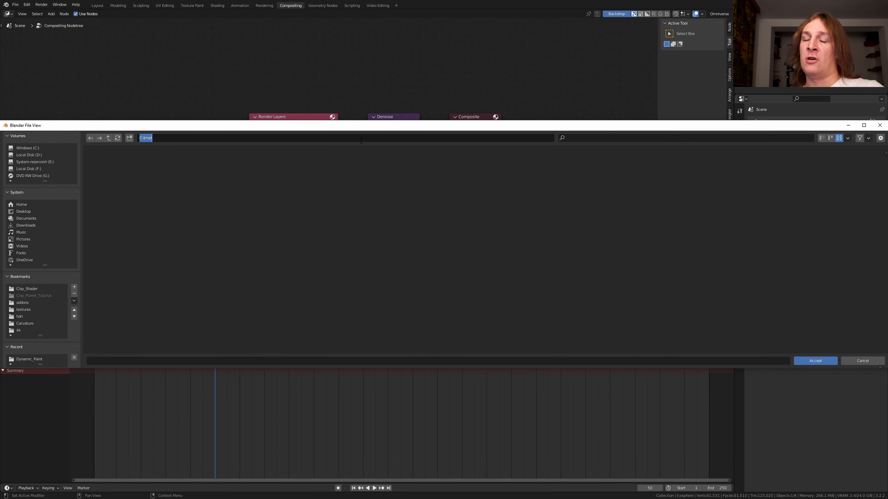
pyautogui.write('C:\\Users\\erikh\\Videos\\Dynamic_Paint\\Renderd_Images')
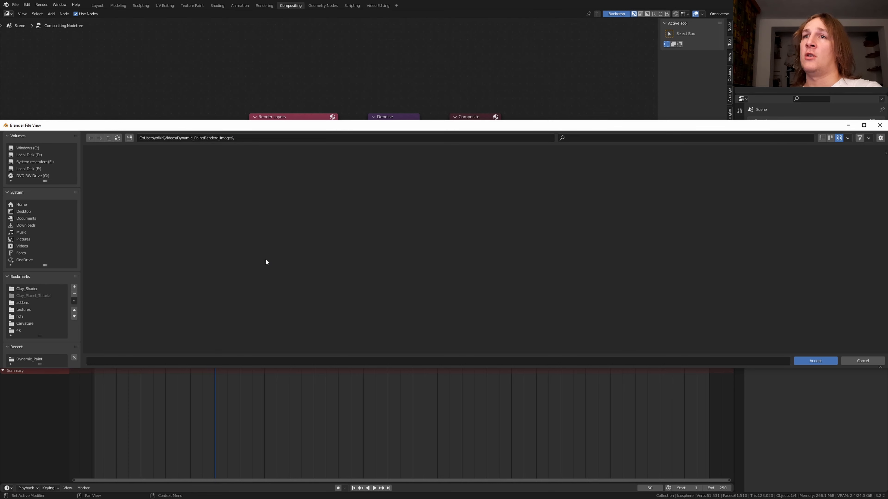
pyautogui.click(199, 360)
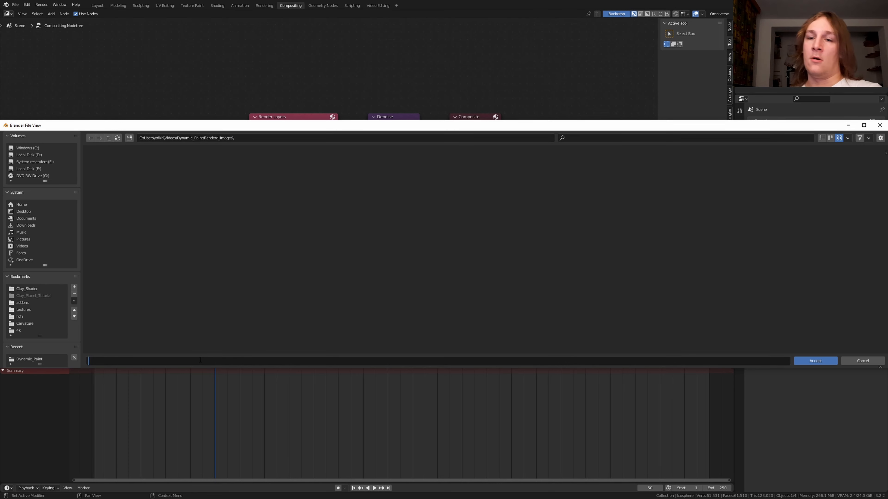
pyautogui.write('Re')
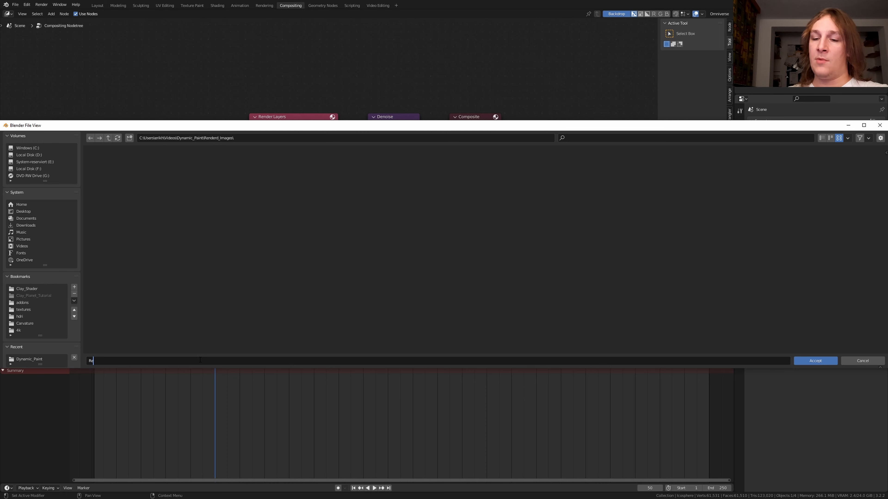
pyautogui.write('nderd_')
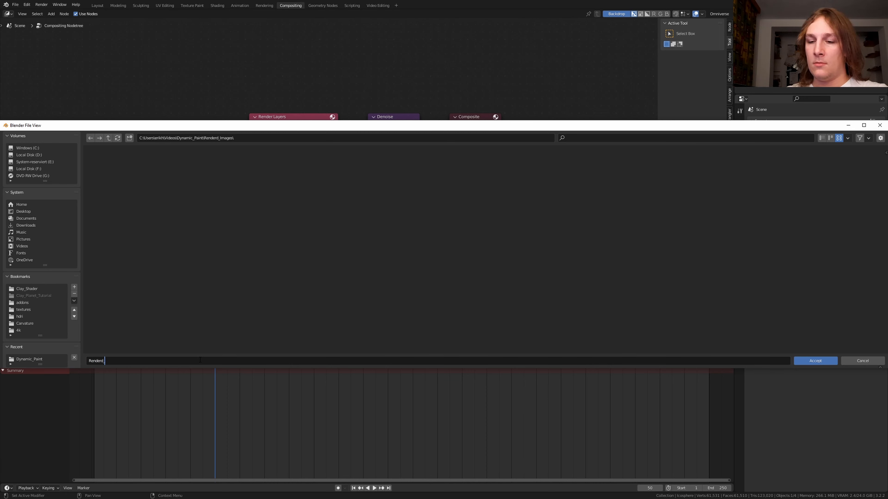
pyautogui.write('Images_')
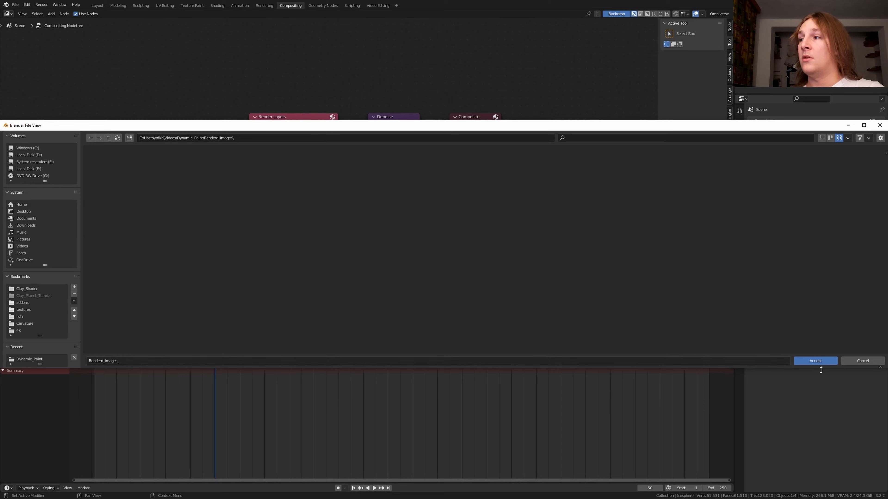
pyautogui.click(817, 361)
# Save the project, render the full animation as an image sequence and close the render window
pyautogui.hotkey('ctrl', 's')
pyautogui.click(41, 5)
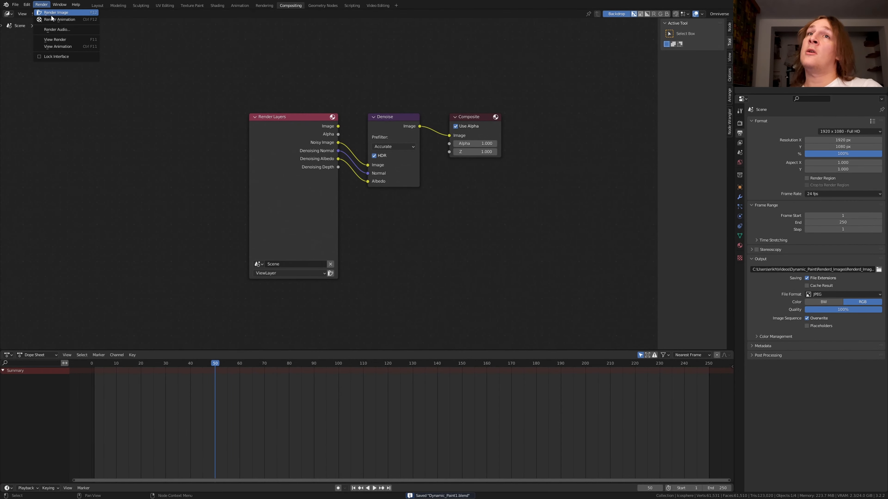
pyautogui.click(52, 18)
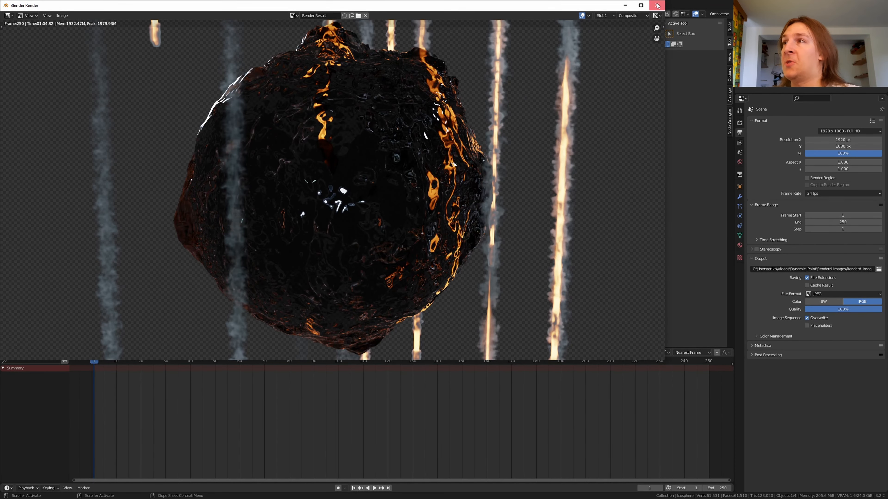
pyautogui.click(656, 5)
# Switch to the Video Editing workspace and change the output file format to FFmpeg Video
pyautogui.click(378, 5)
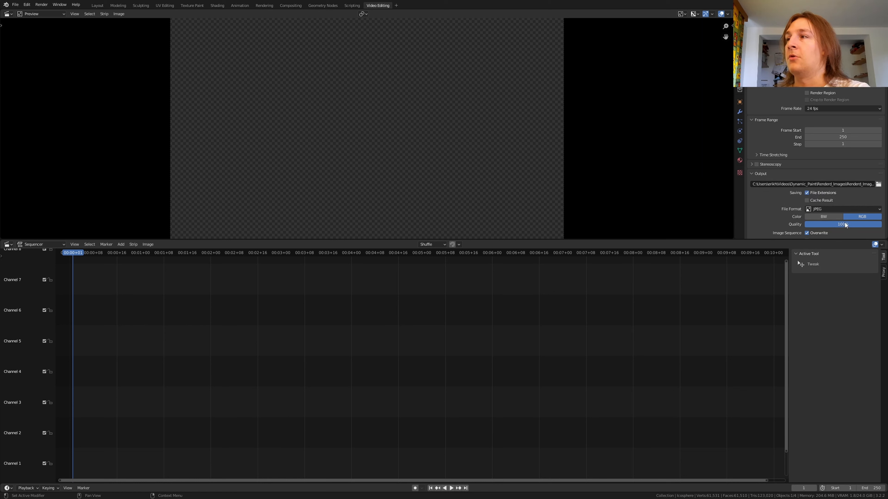
pyautogui.click(858, 210)
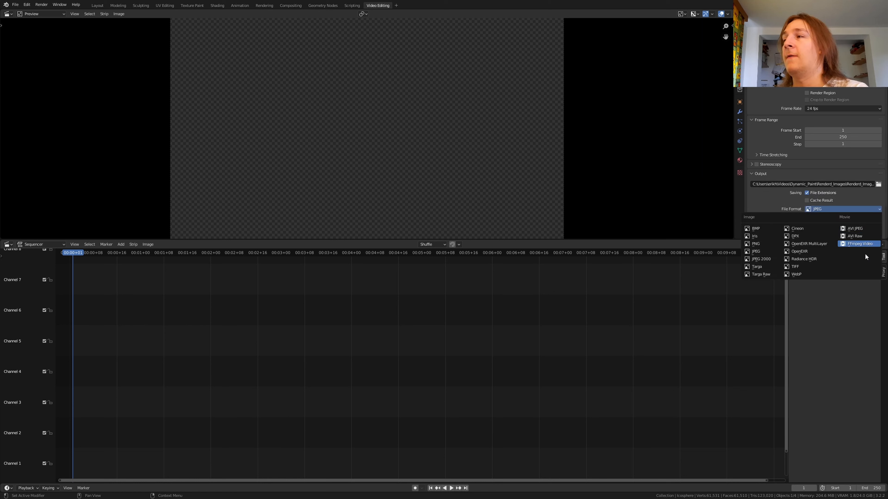
pyautogui.click(859, 244)
pyautogui.scroll(-1, 810, 224)
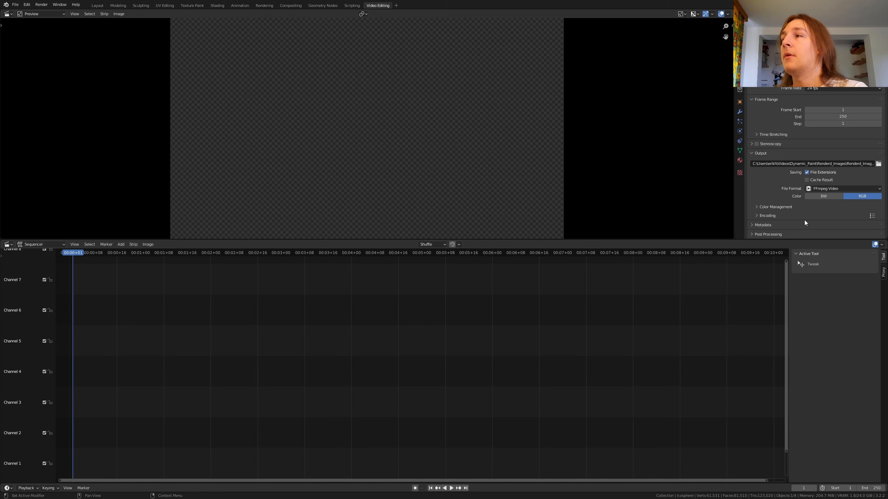
# Configure the video encoding with an MPEG-4 container and High Quality output
pyautogui.click(778, 214)
pyautogui.scroll(-1, 779, 215)
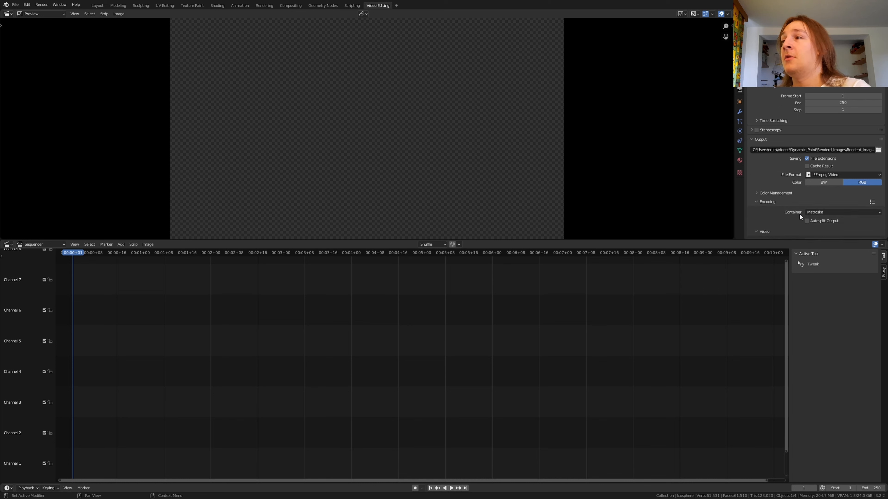
pyautogui.click(820, 213)
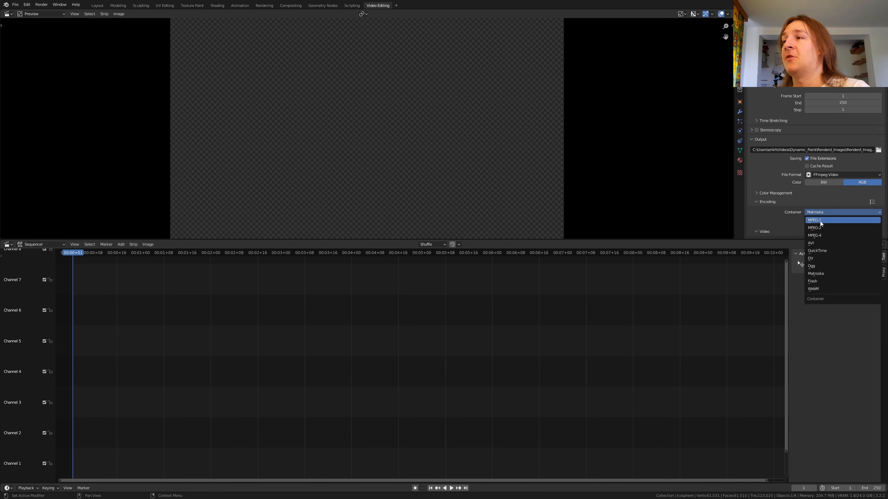
pyautogui.click(834, 237)
pyautogui.scroll(-5, 802, 205)
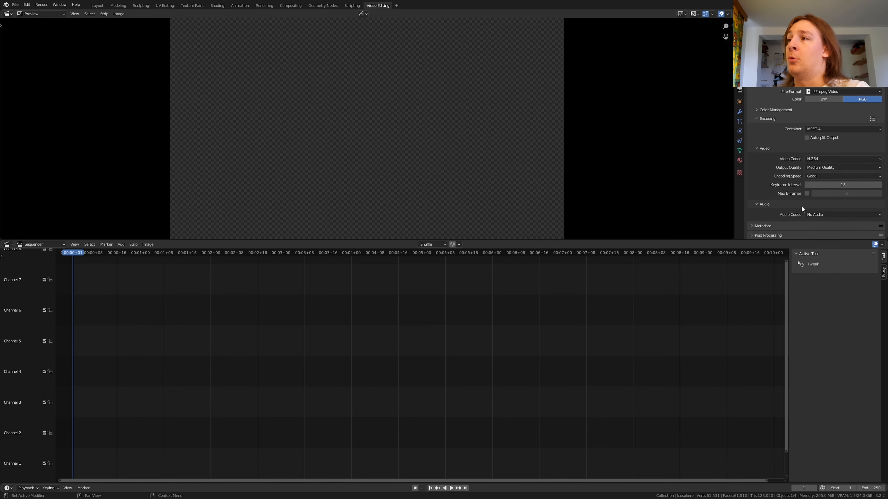
pyautogui.click(823, 168)
pyautogui.click(822, 197)
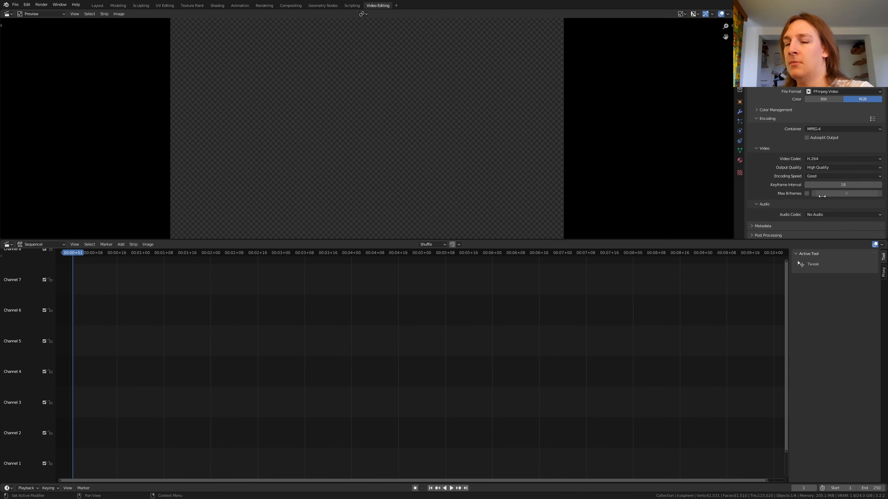
# Add all rendered frames from the Renderd_Images folder to the sequencer as one image sequence strip starting at frame 1, and save the project
pyautogui.hotkey('shift', 'a')
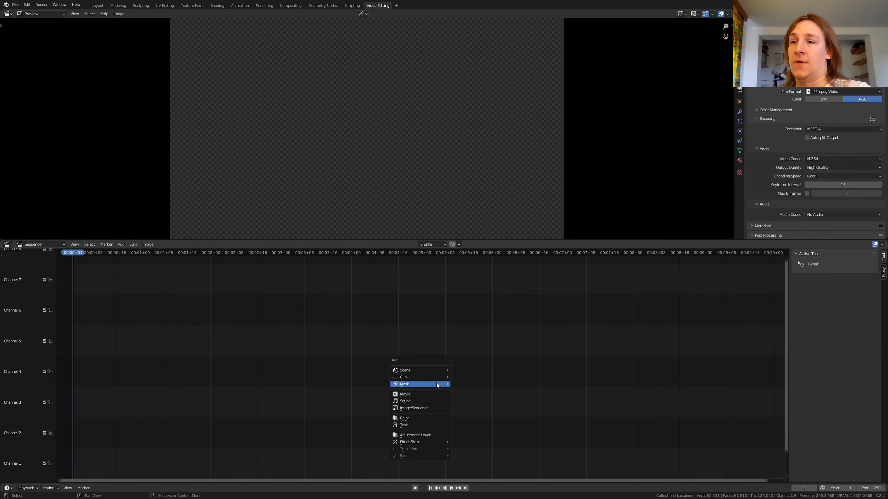
pyautogui.click(432, 407)
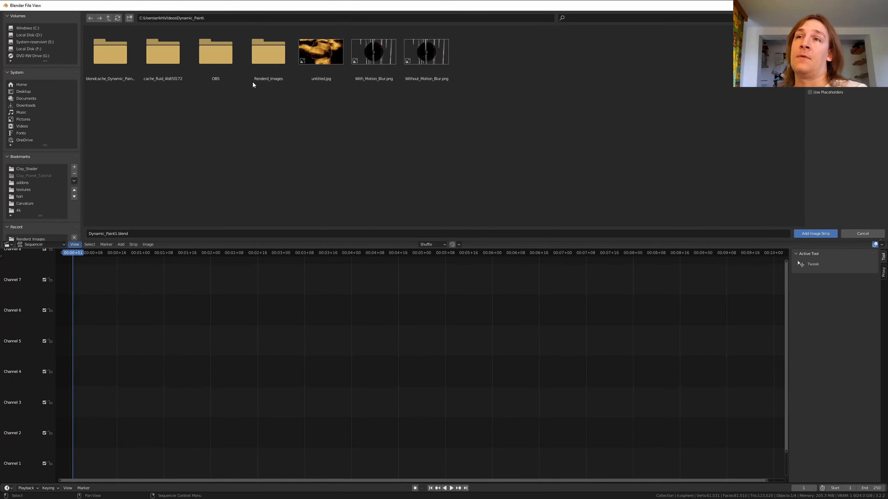
pyautogui.click(274, 18)
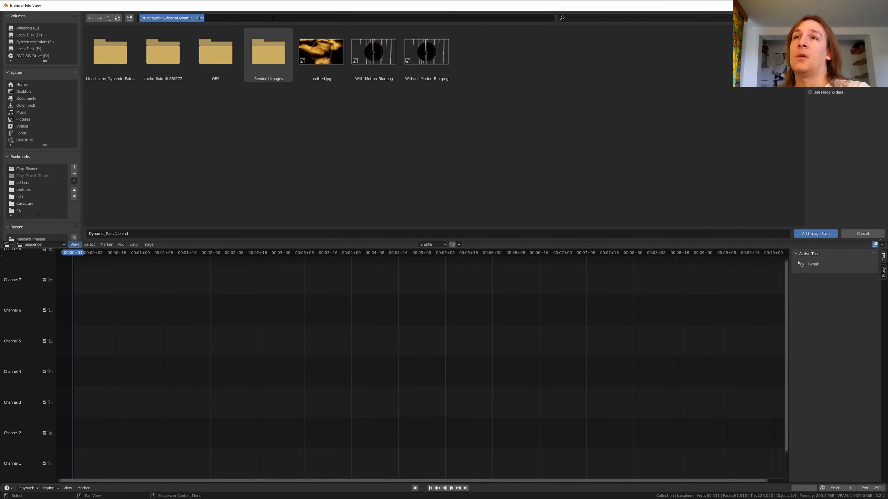
pyautogui.hotkey('ctrl', 'v')
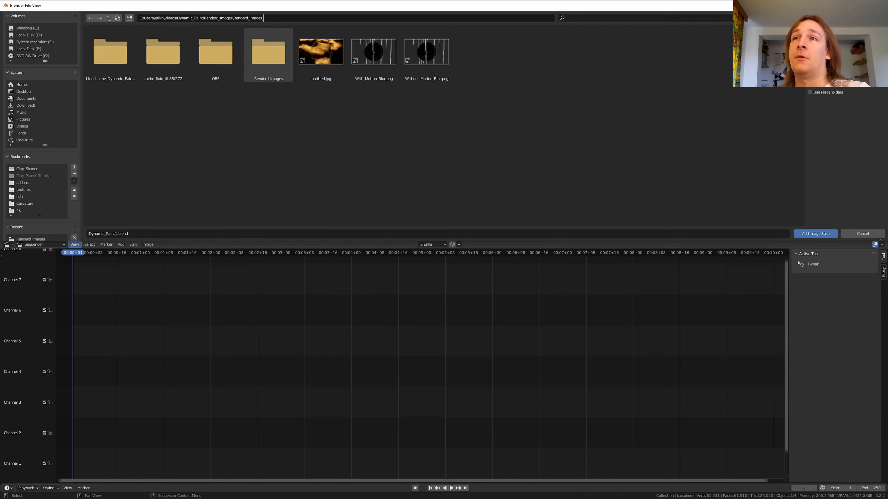
pyautogui.moveTo(279, 17); pyautogui.dragTo(234, 19)
pyautogui.press('BackSpace')
pyautogui.press('Return')
pyautogui.press('a')
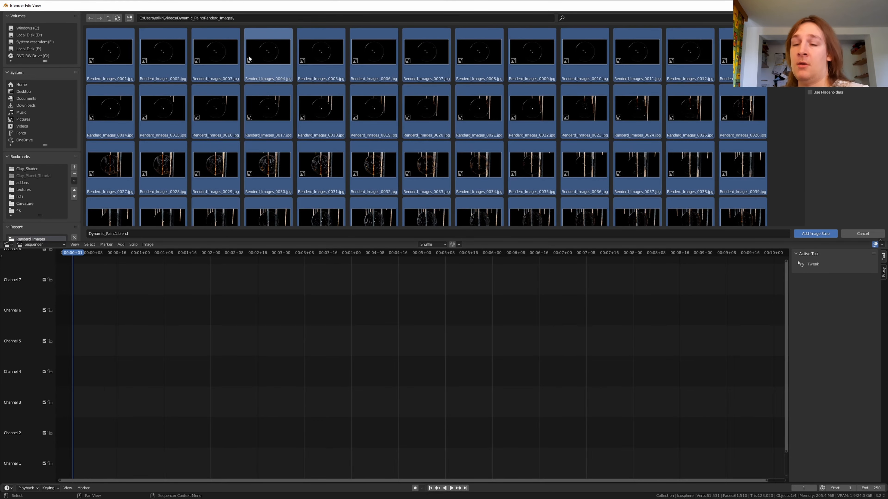
pyautogui.press('Return')
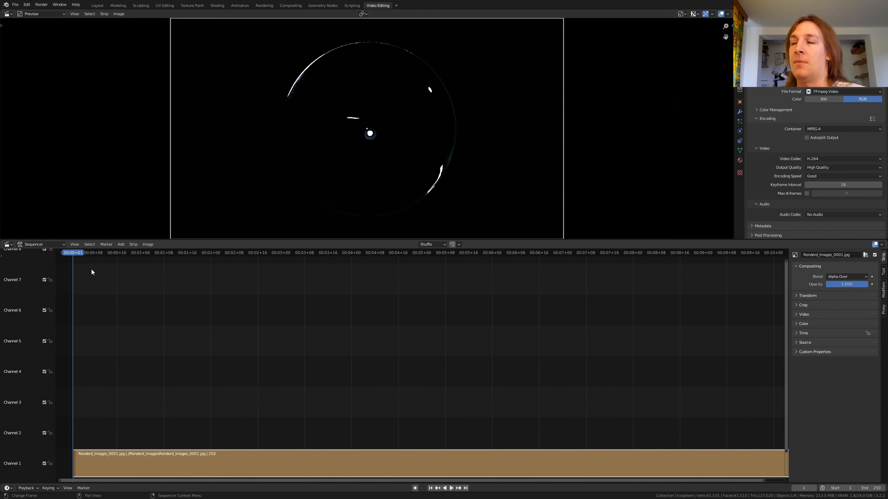
pyautogui.click(359, 304)
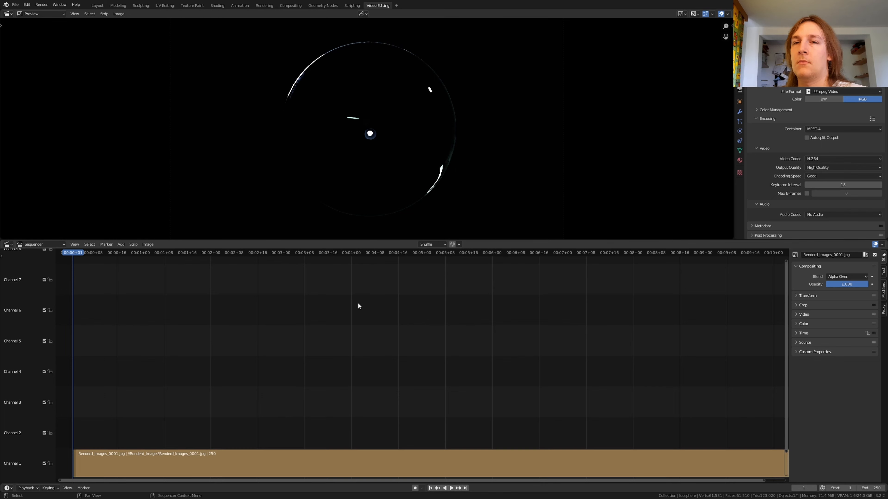
pyautogui.hotkey('ctrl', 's')
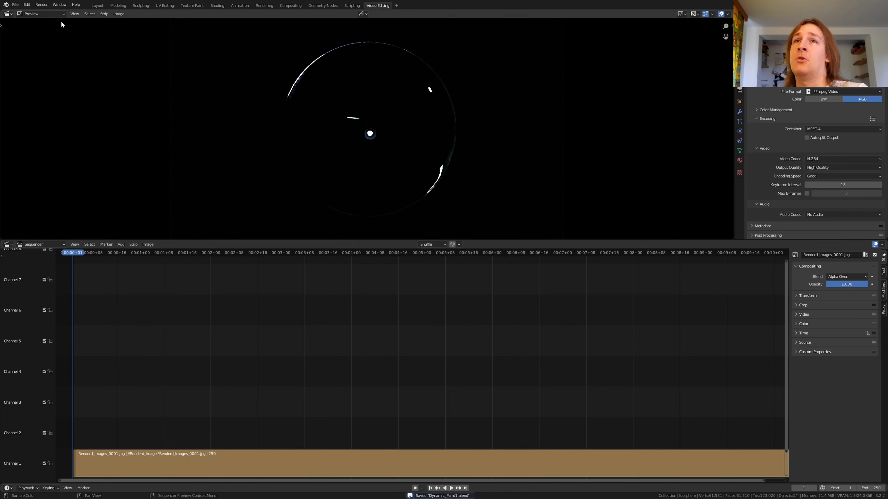